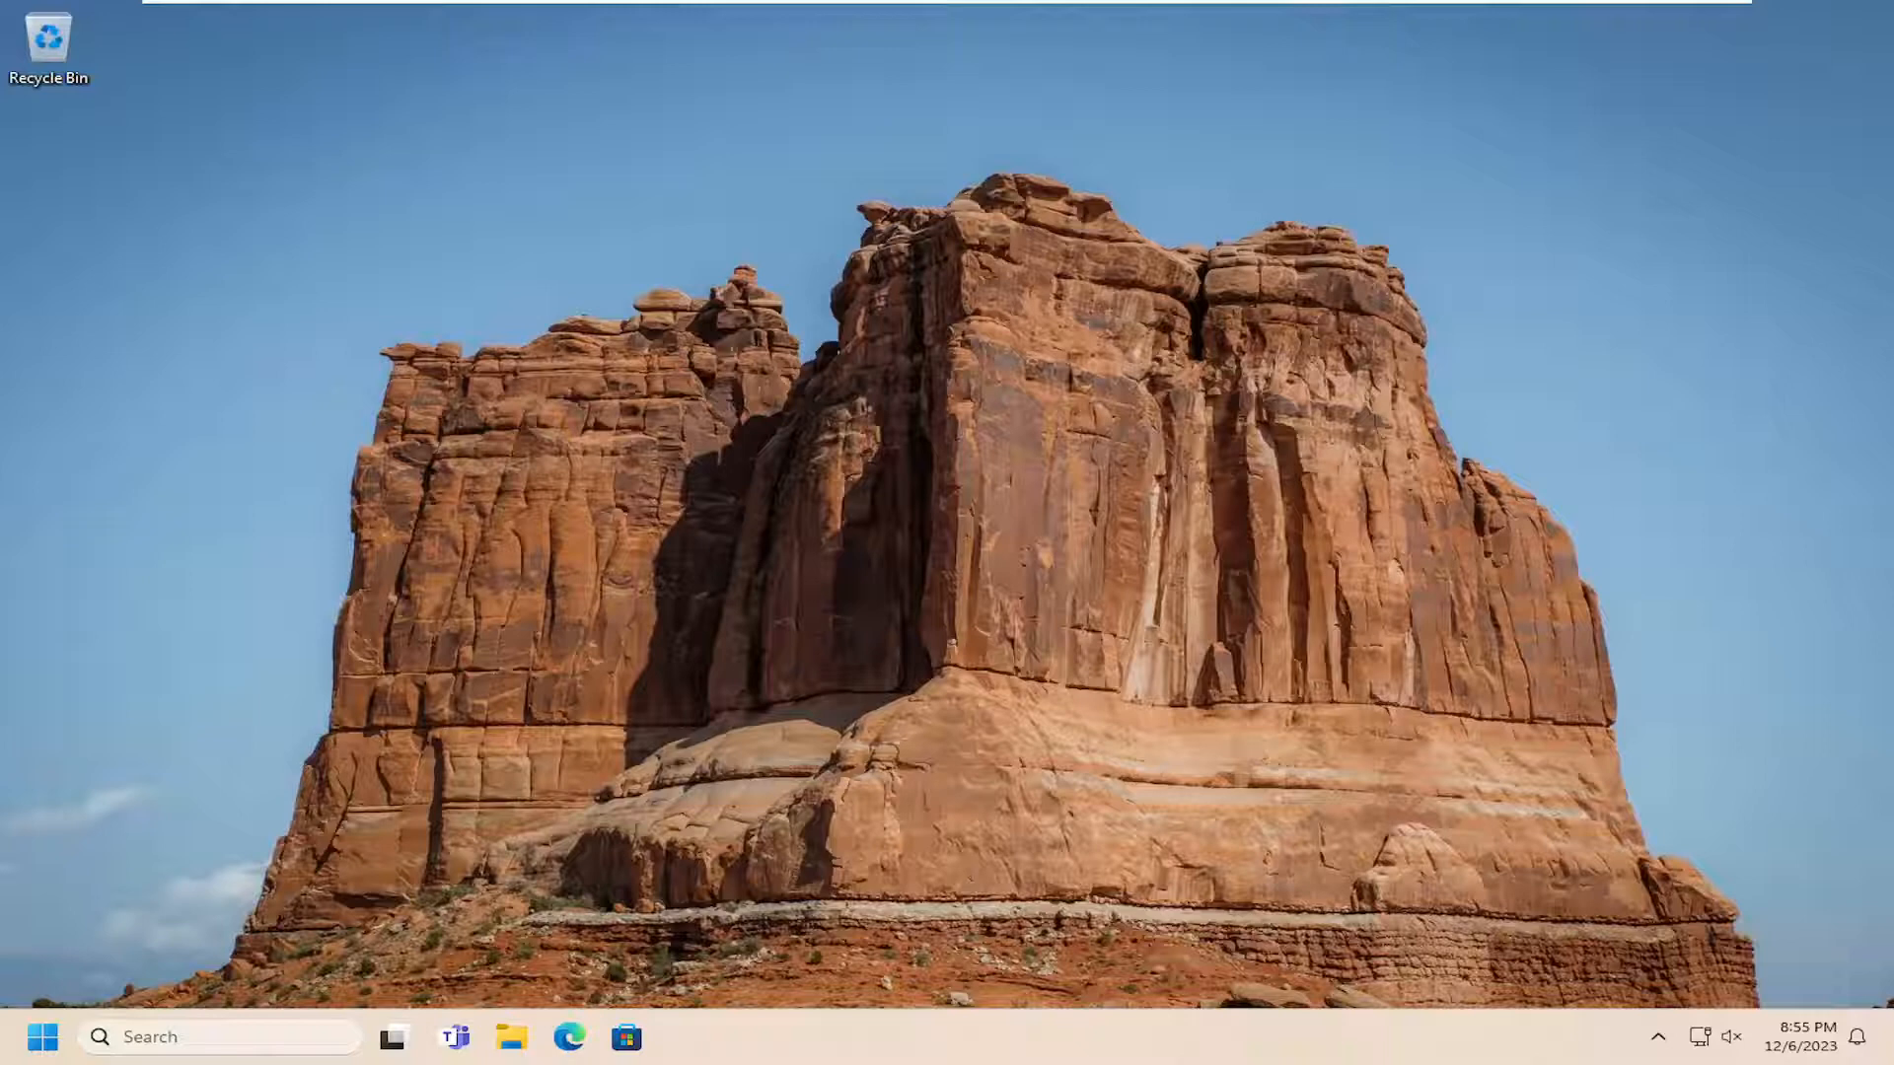
Launch Command Prompt as administrator from the Start search
key(super)
text(cmd)
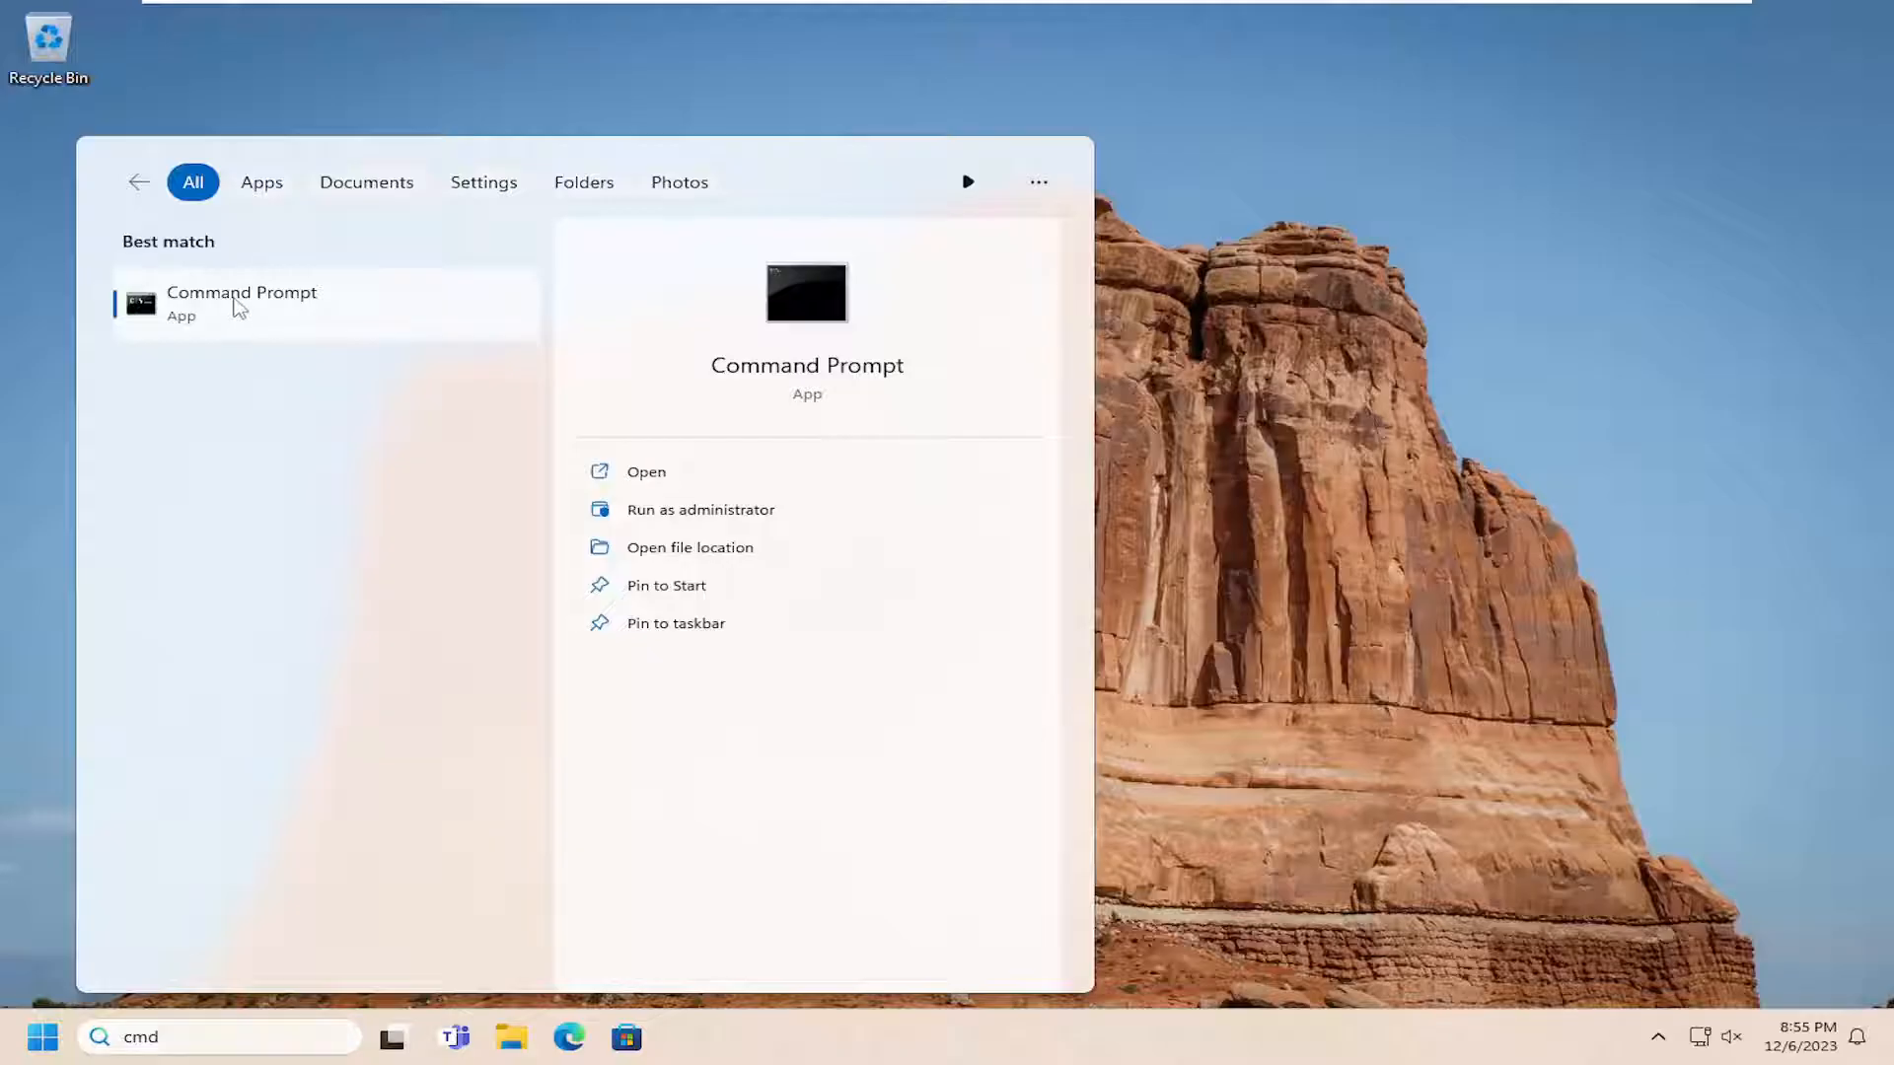
right_click(234, 308)
click(374, 327)
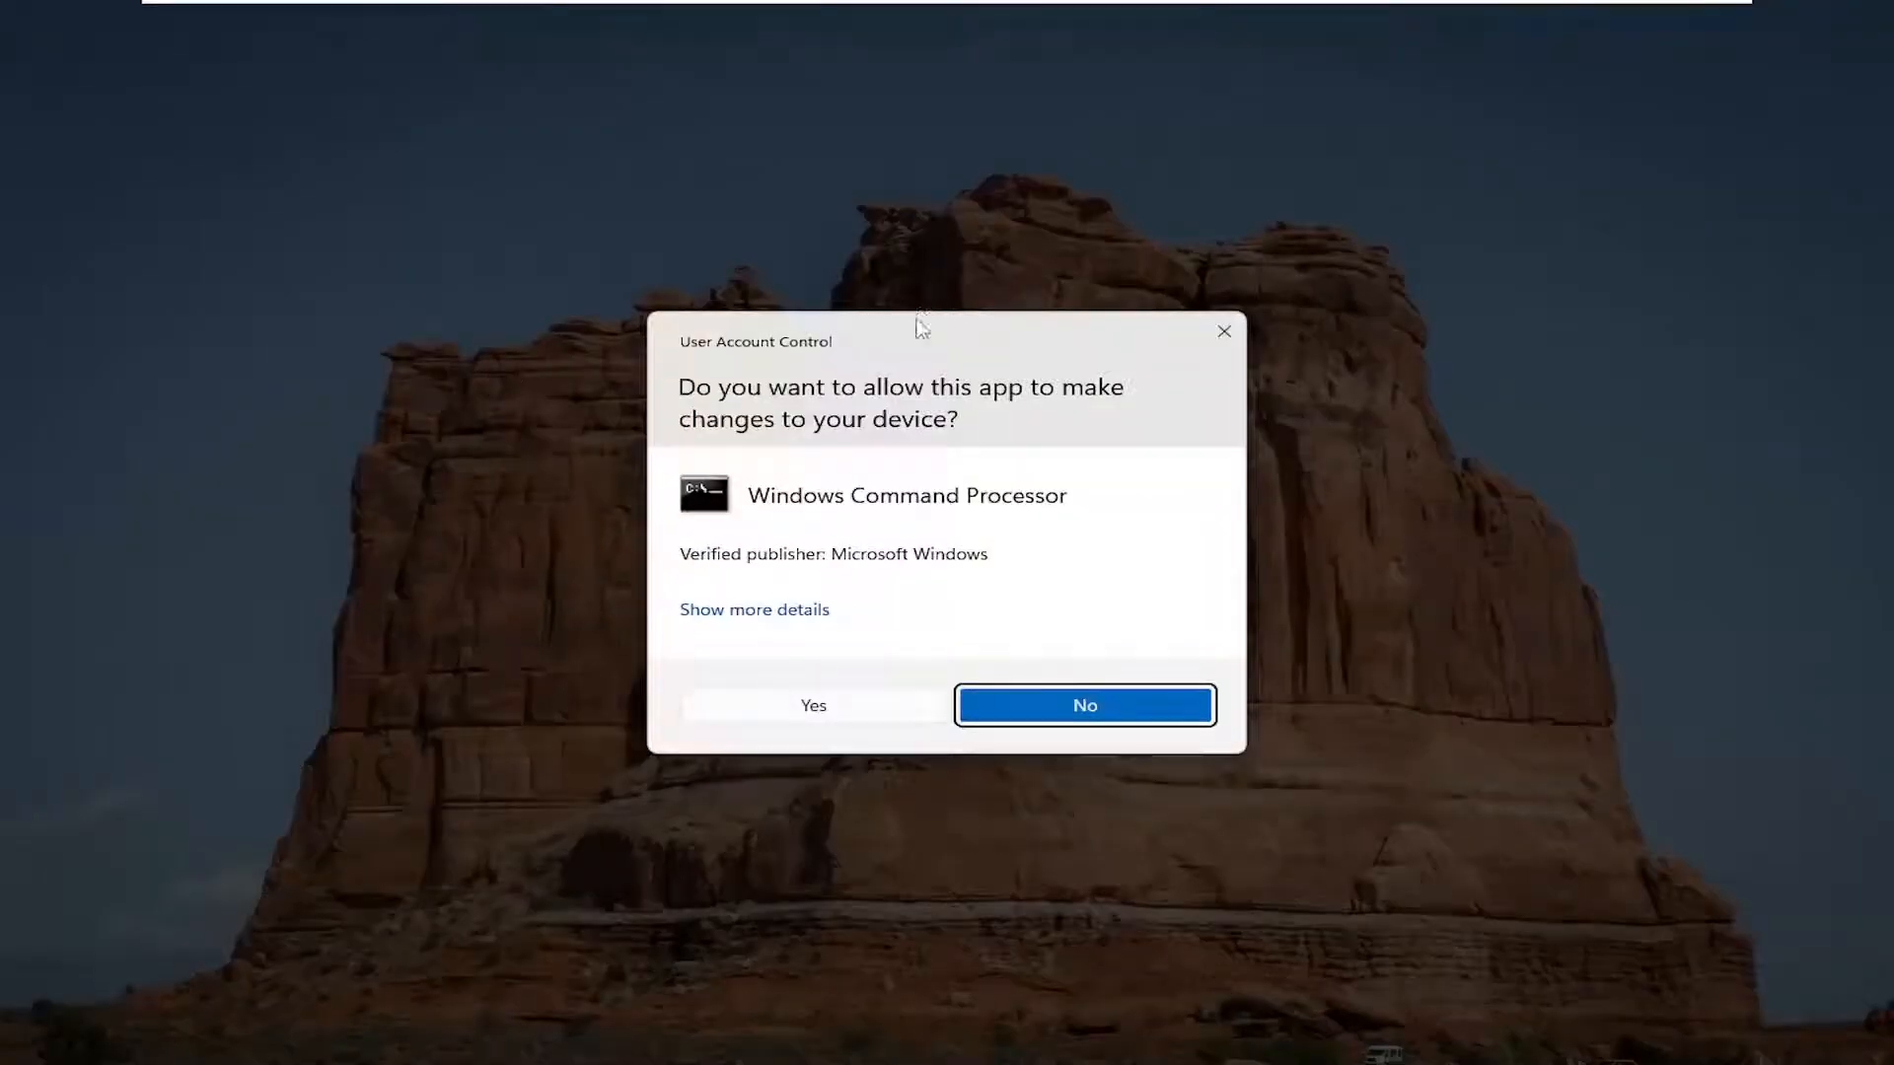
Confirm the UAC prompt and bring up the paste option in the elevated Command Prompt
click(812, 706)
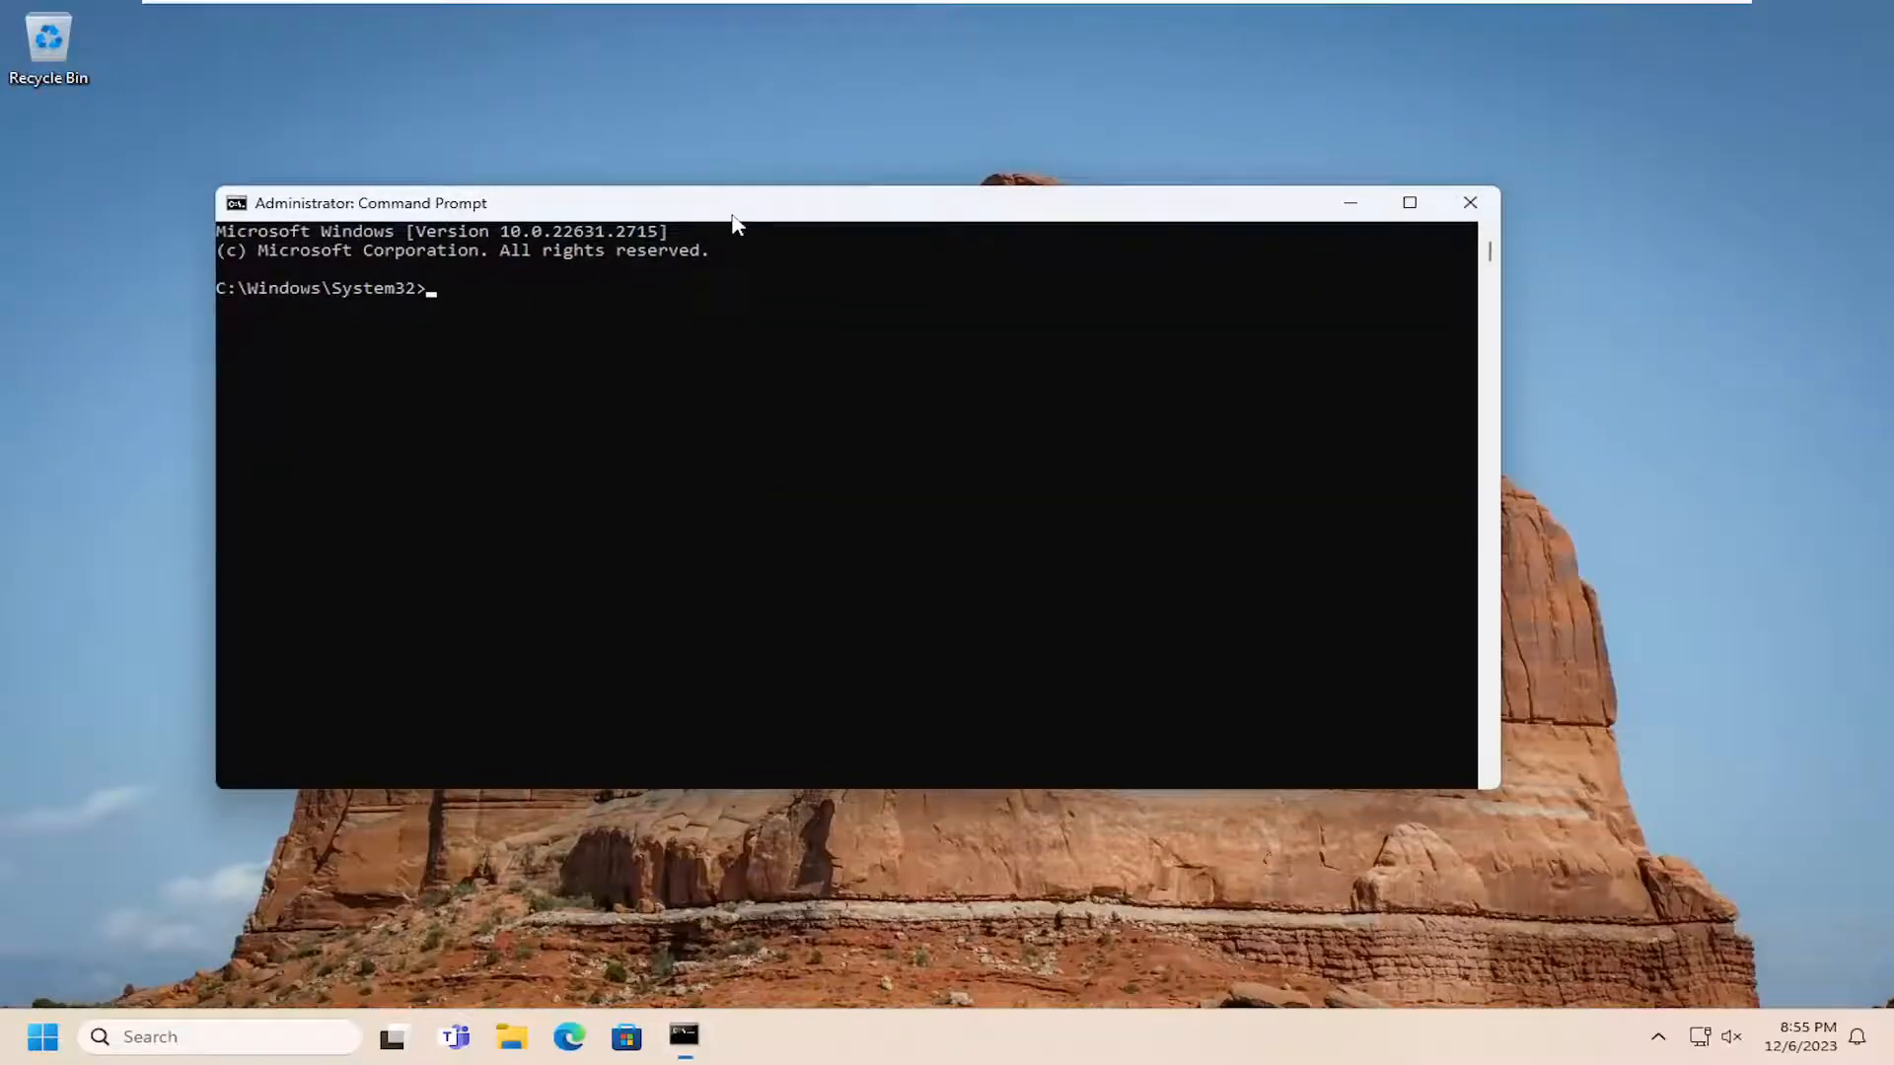
drag(724, 205, 802, 207)
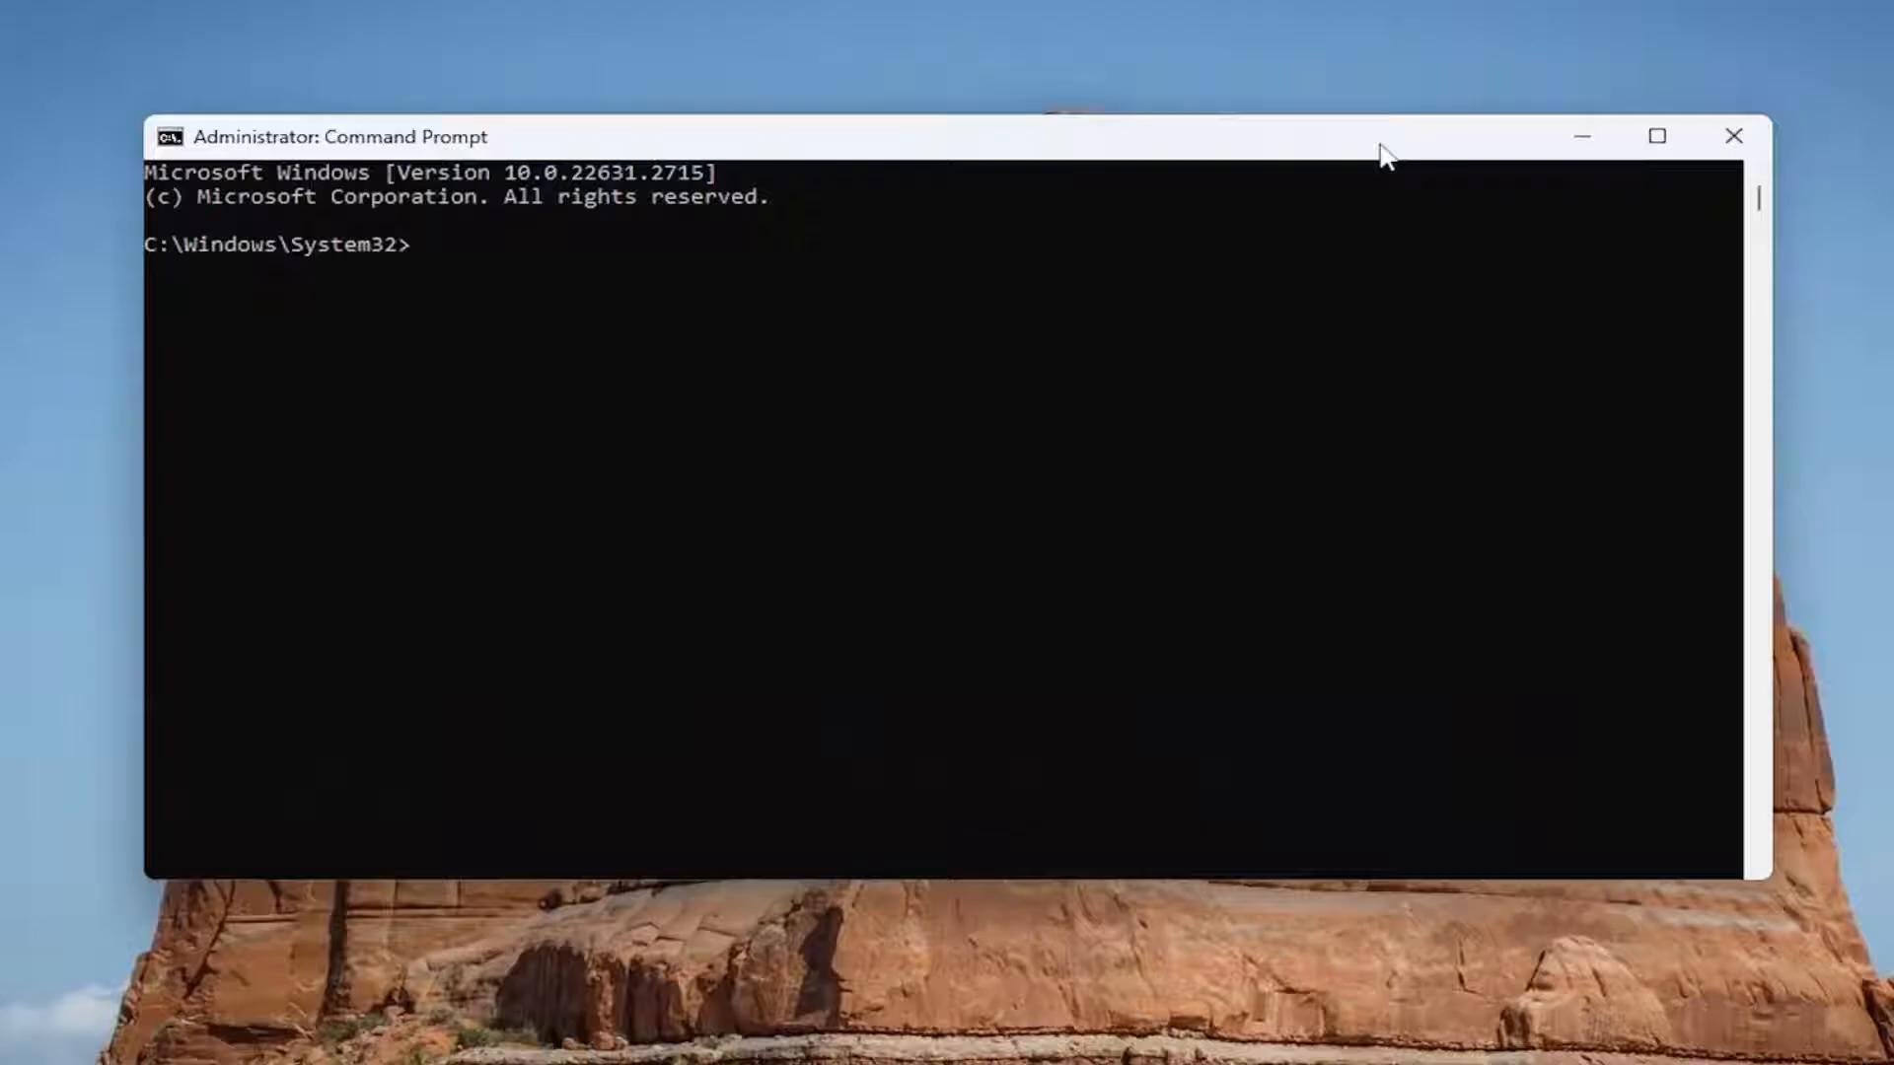
right_click(998, 148)
mouse_move(1073, 370)
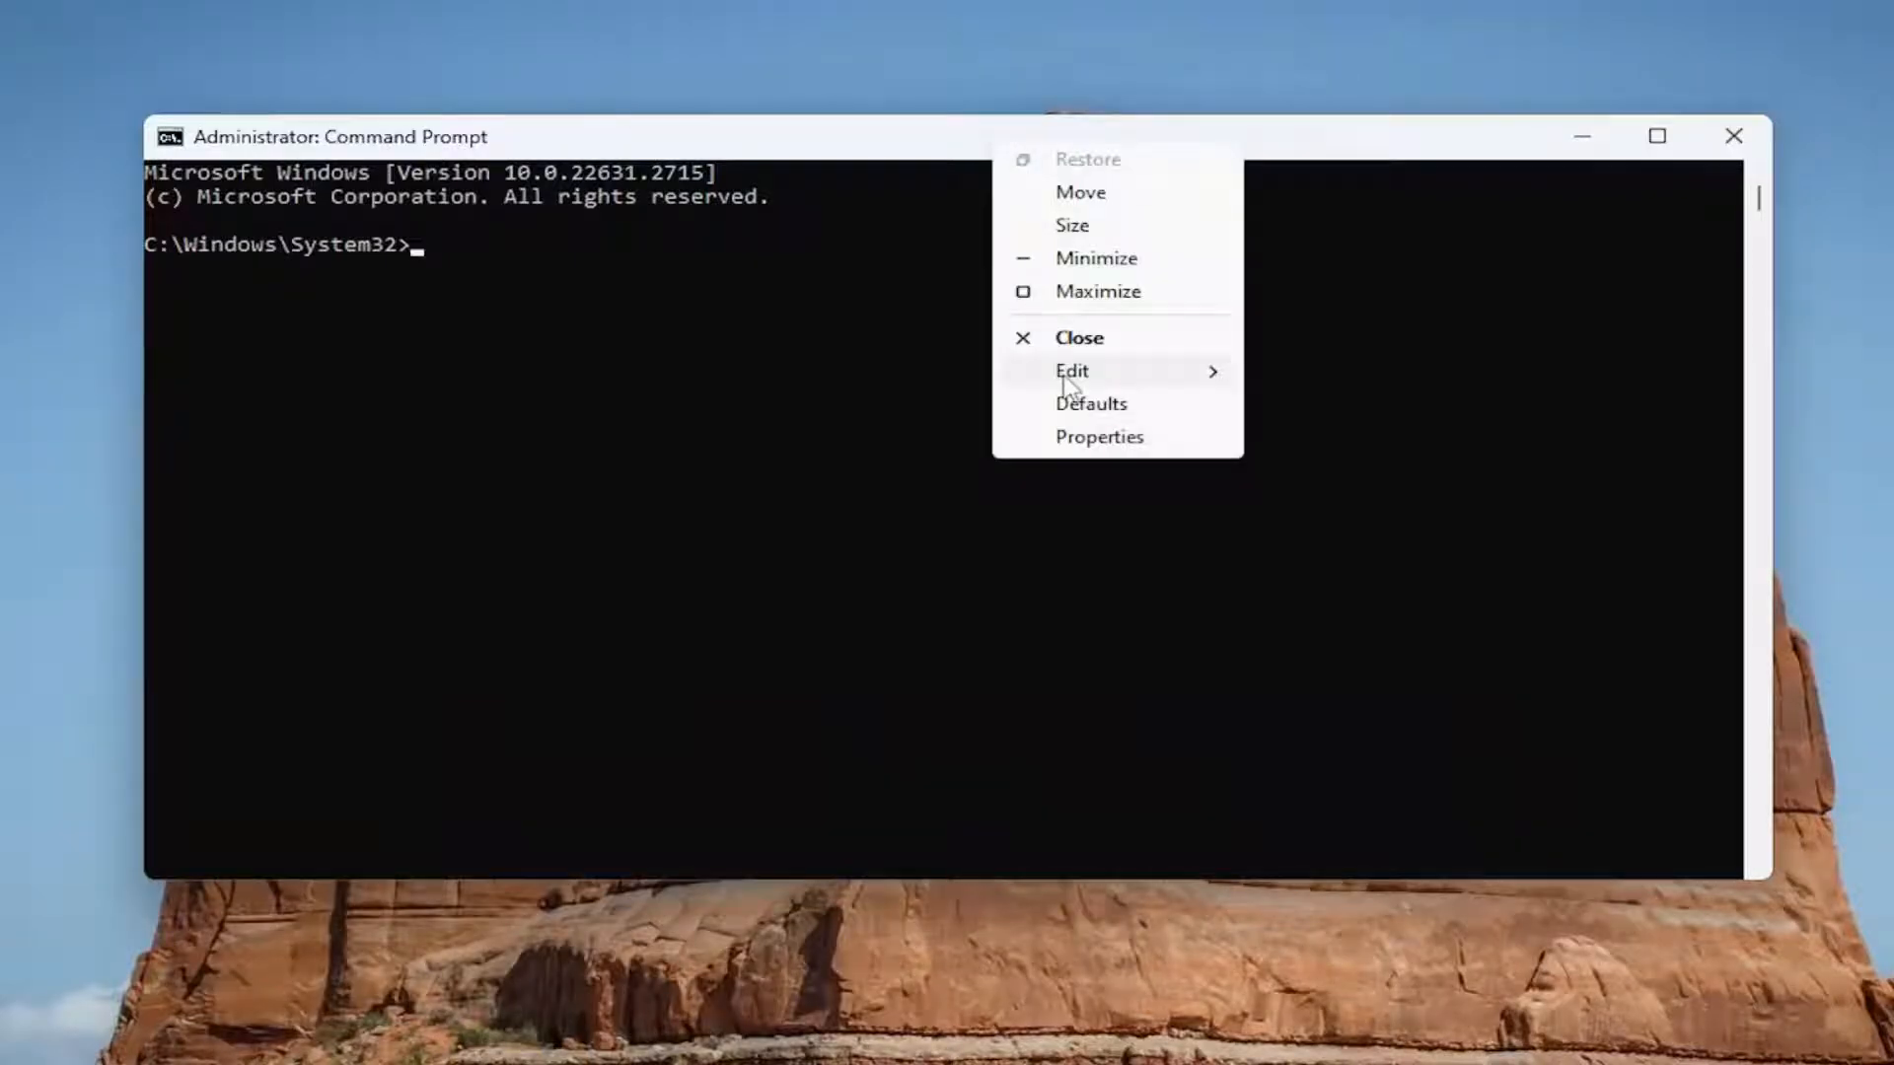
Run msdt.exe -id DeviceDiagnostic and position the Hardware and Devices troubleshooter window
click(1320, 436)
key(Return)
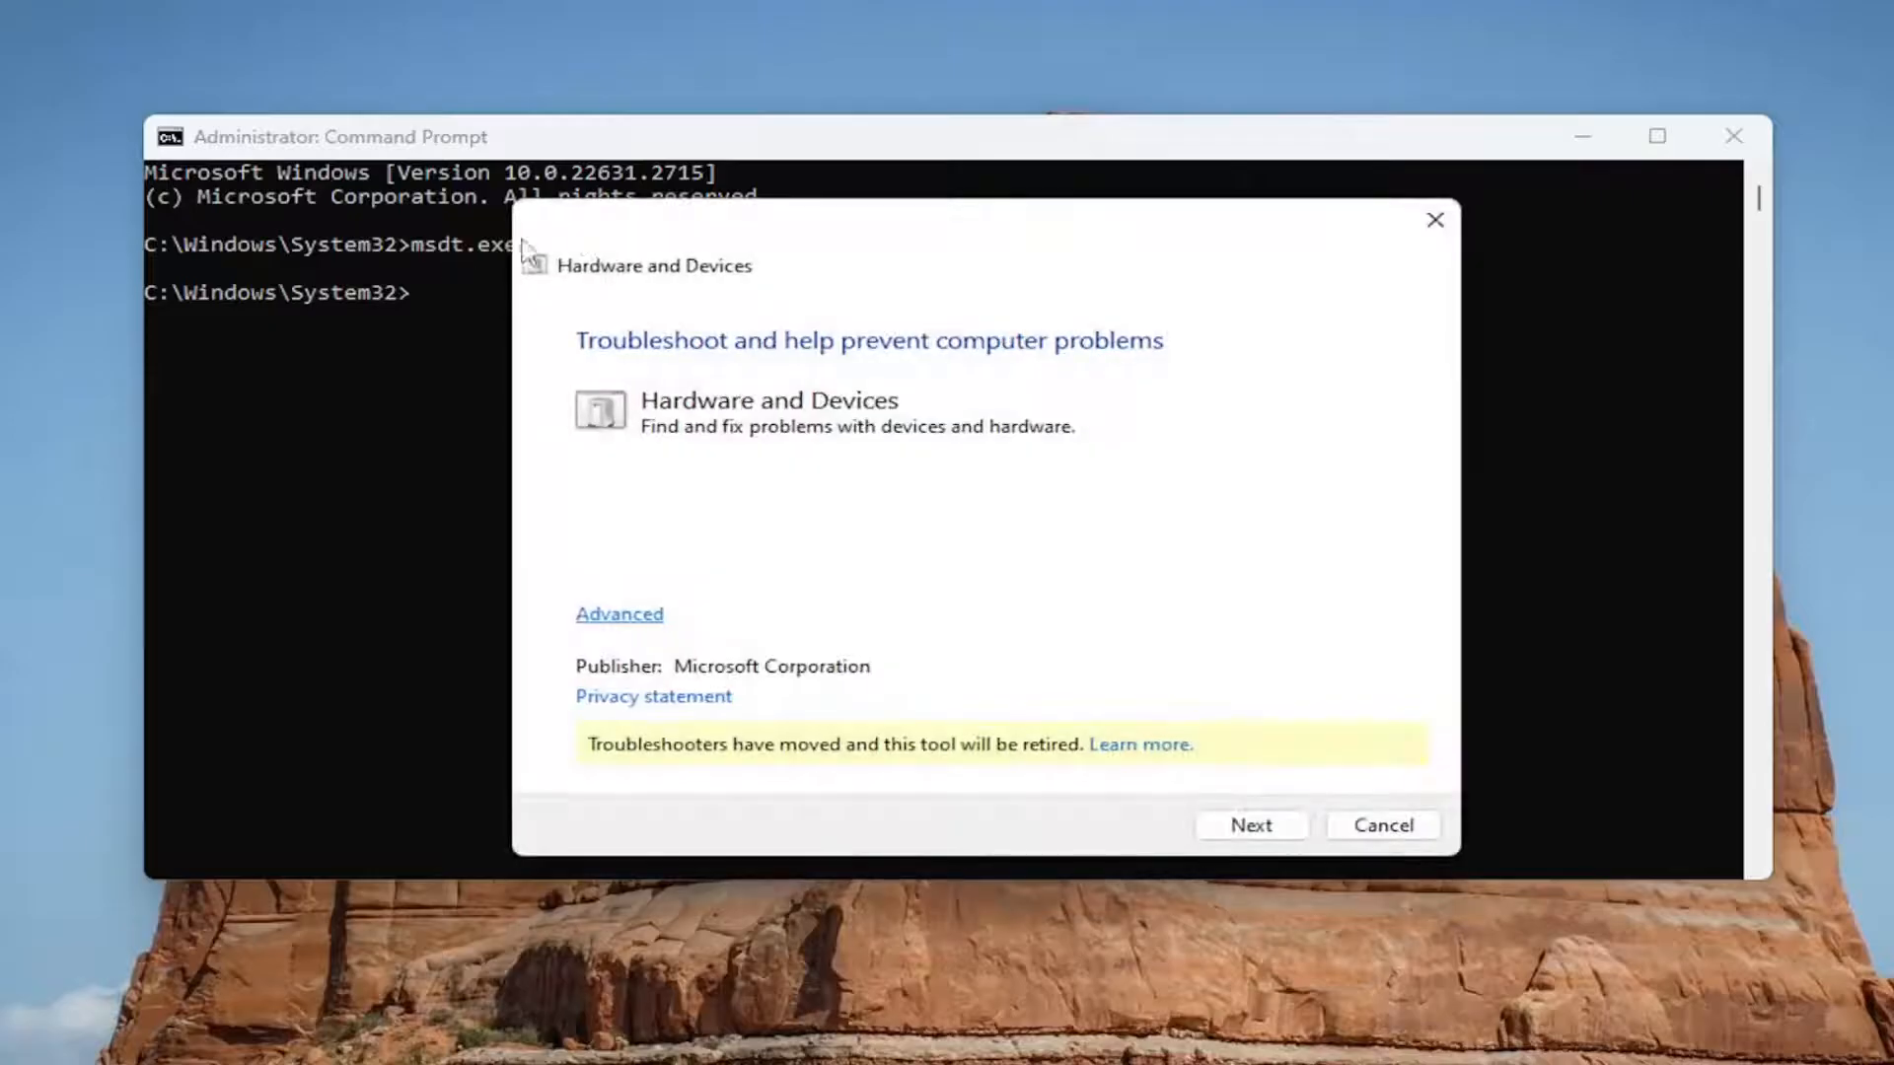
drag(811, 226, 800, 360)
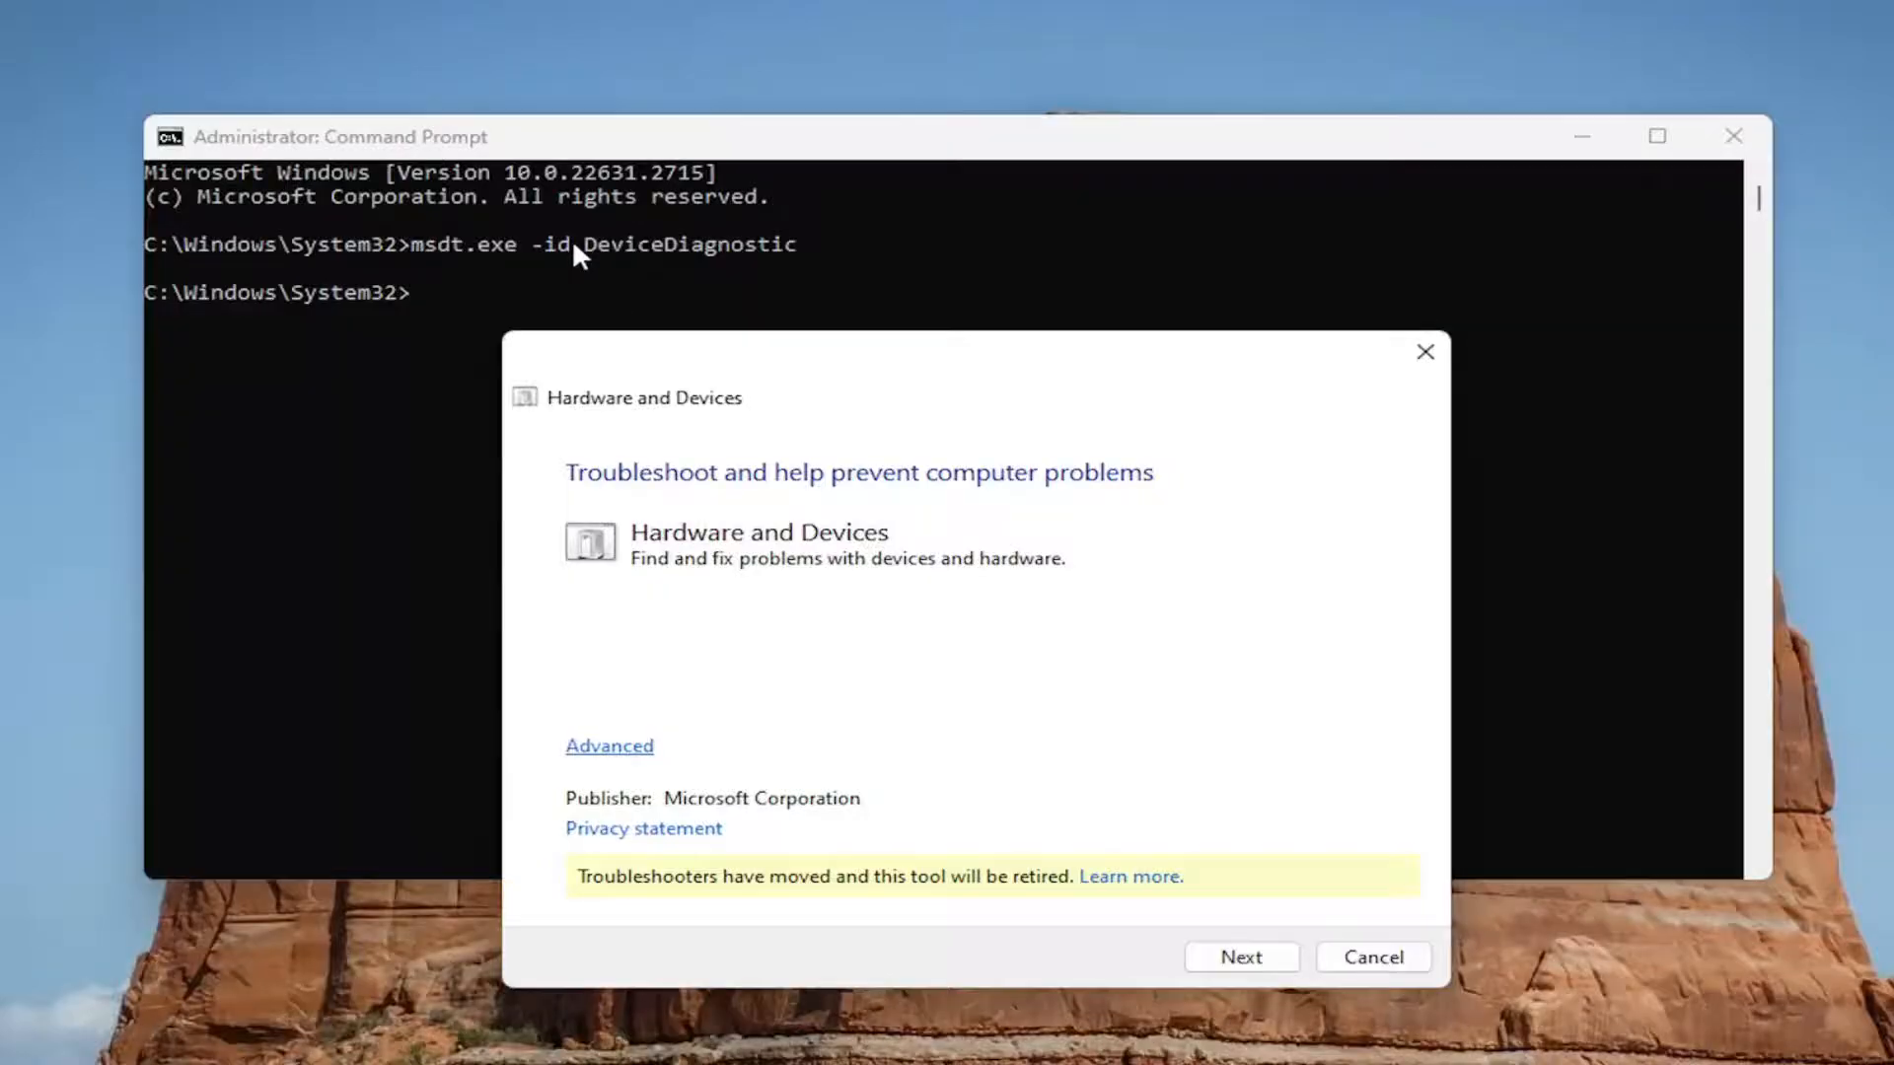
drag(753, 383, 686, 185)
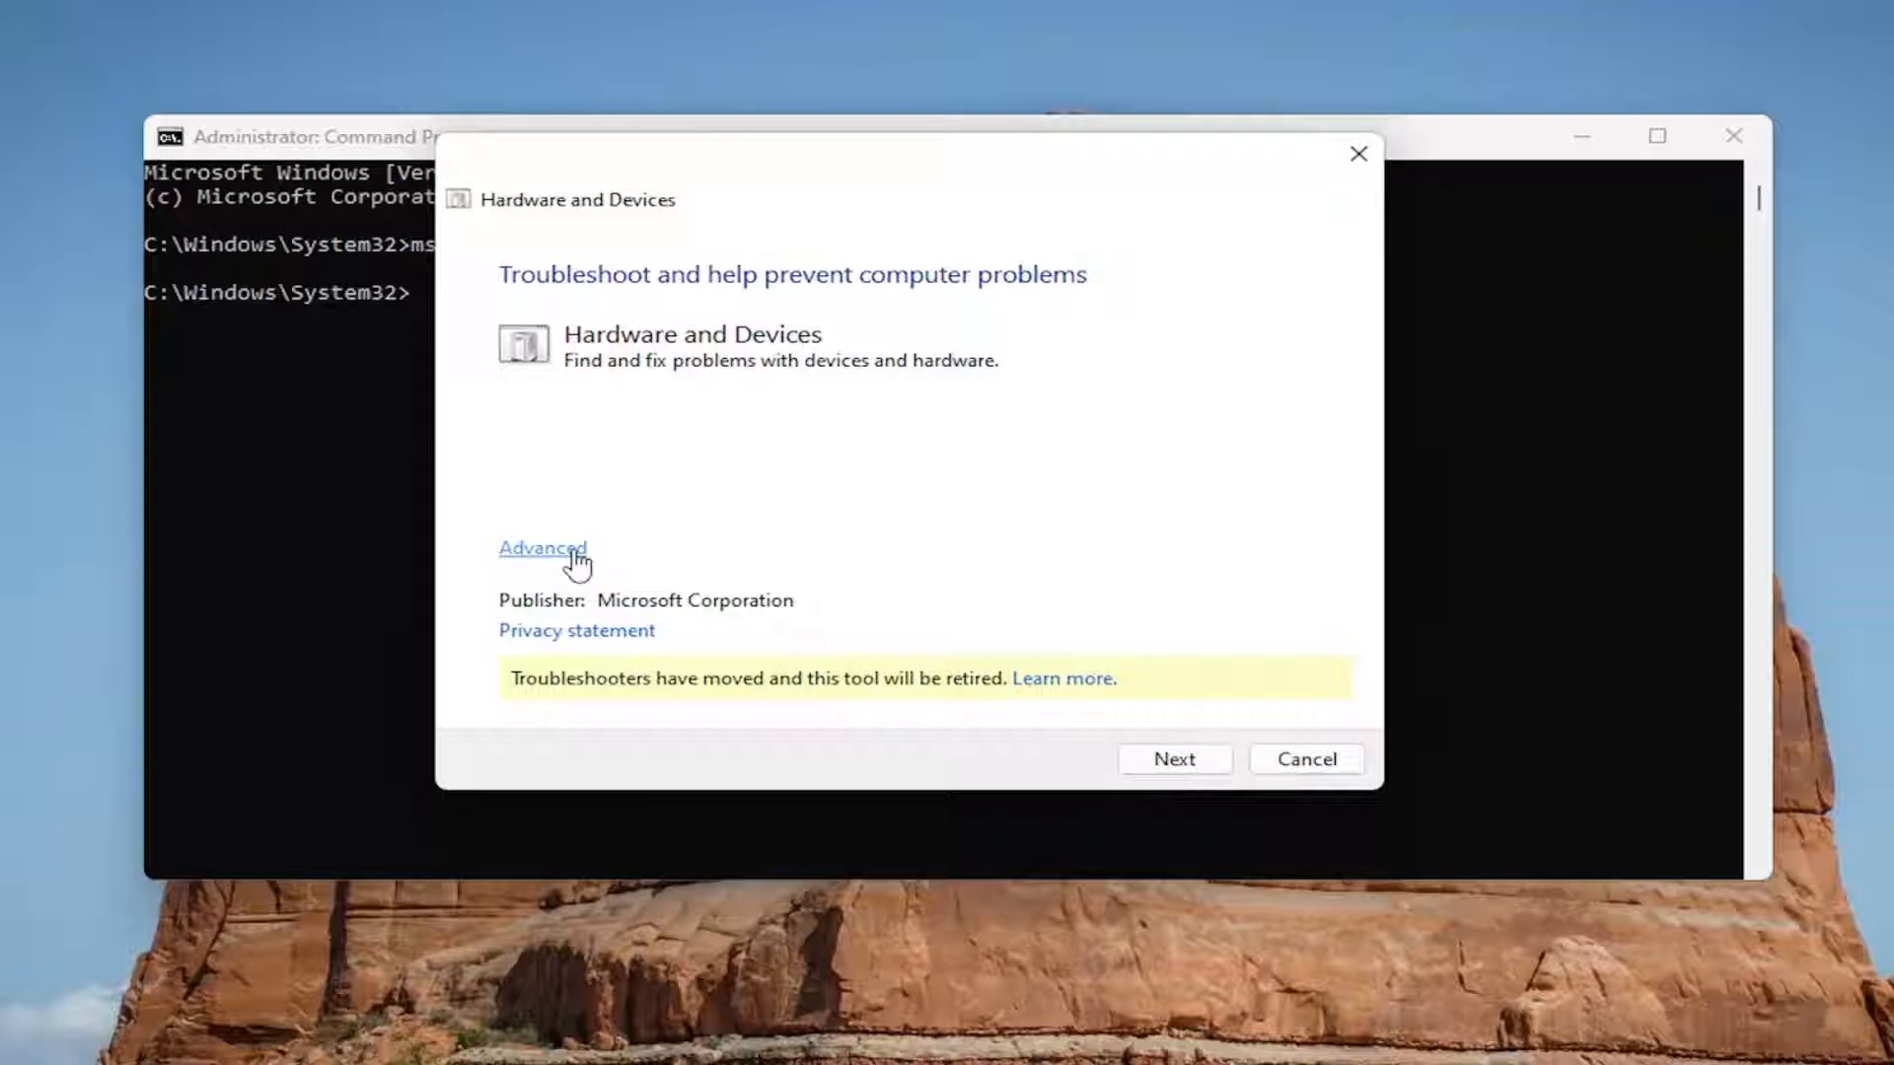
Start the hardware scan with Apply repairs automatically kept on under Advanced
click(545, 551)
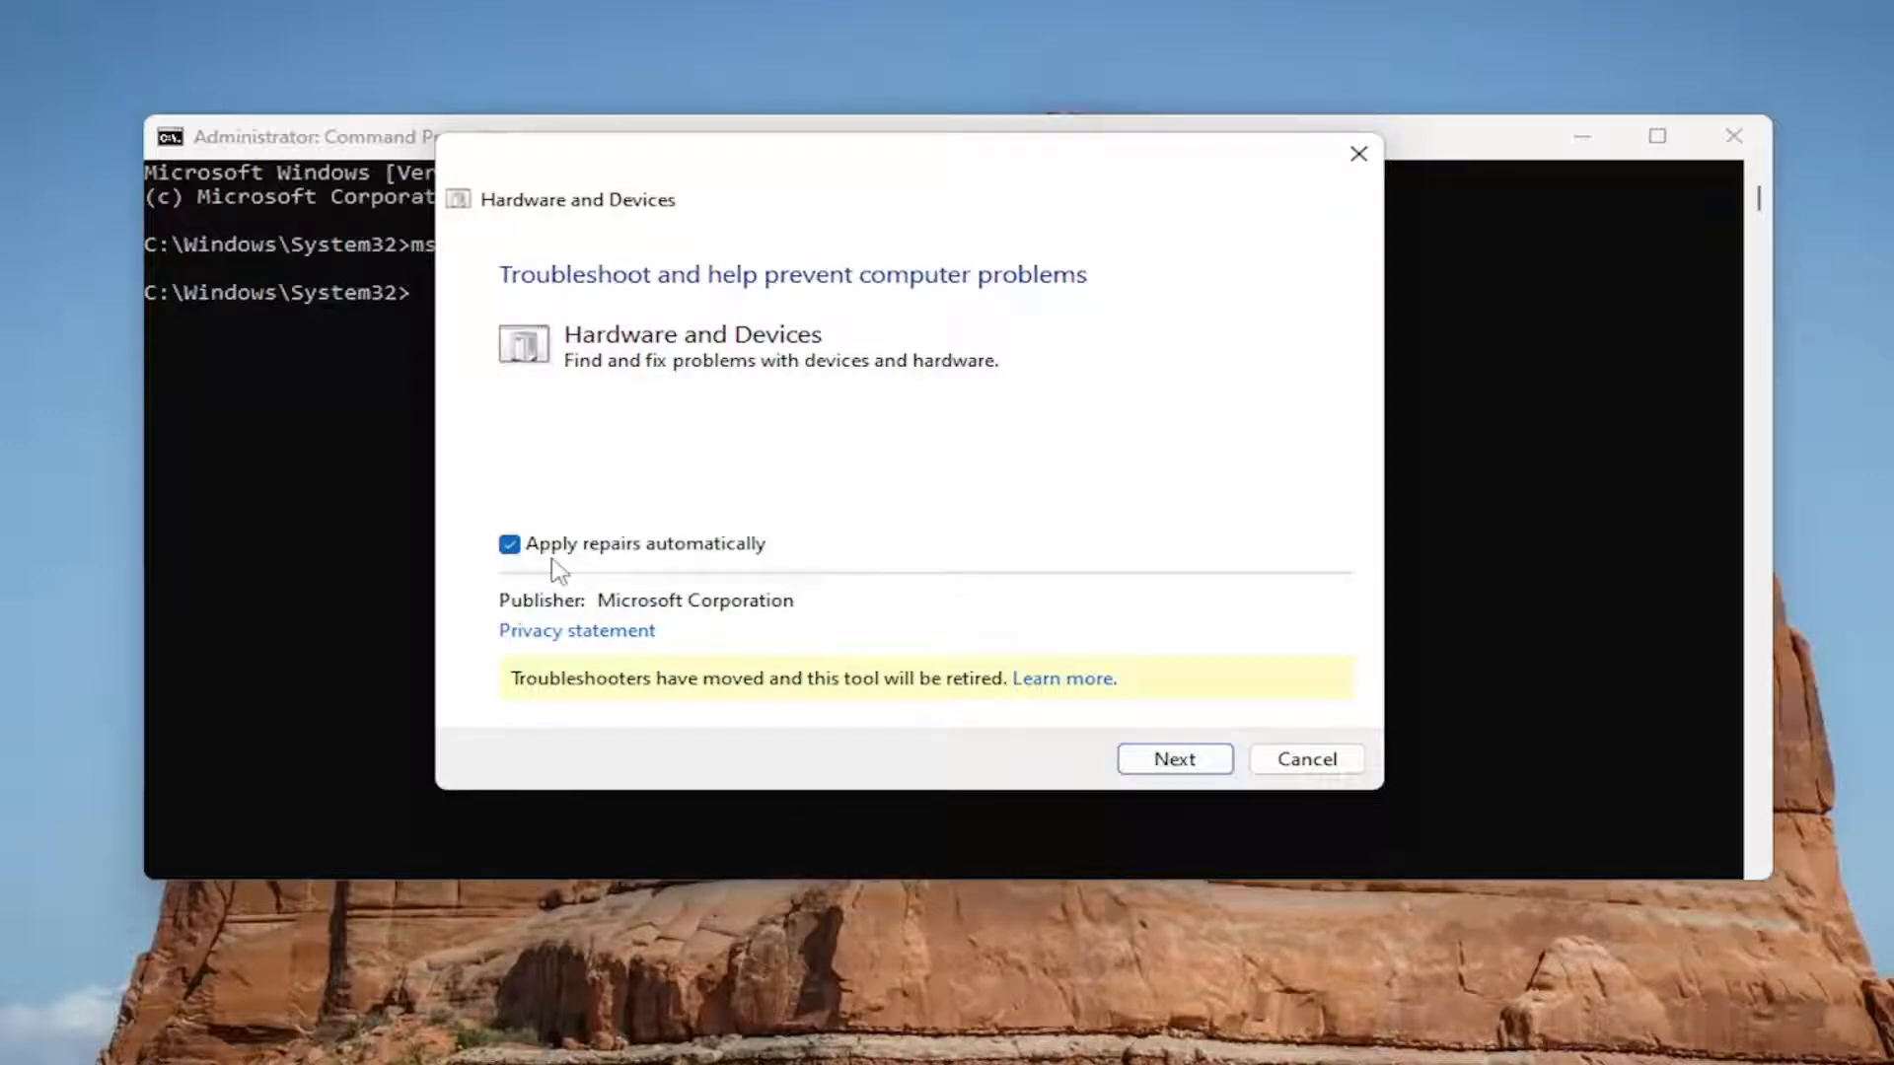
click(1154, 760)
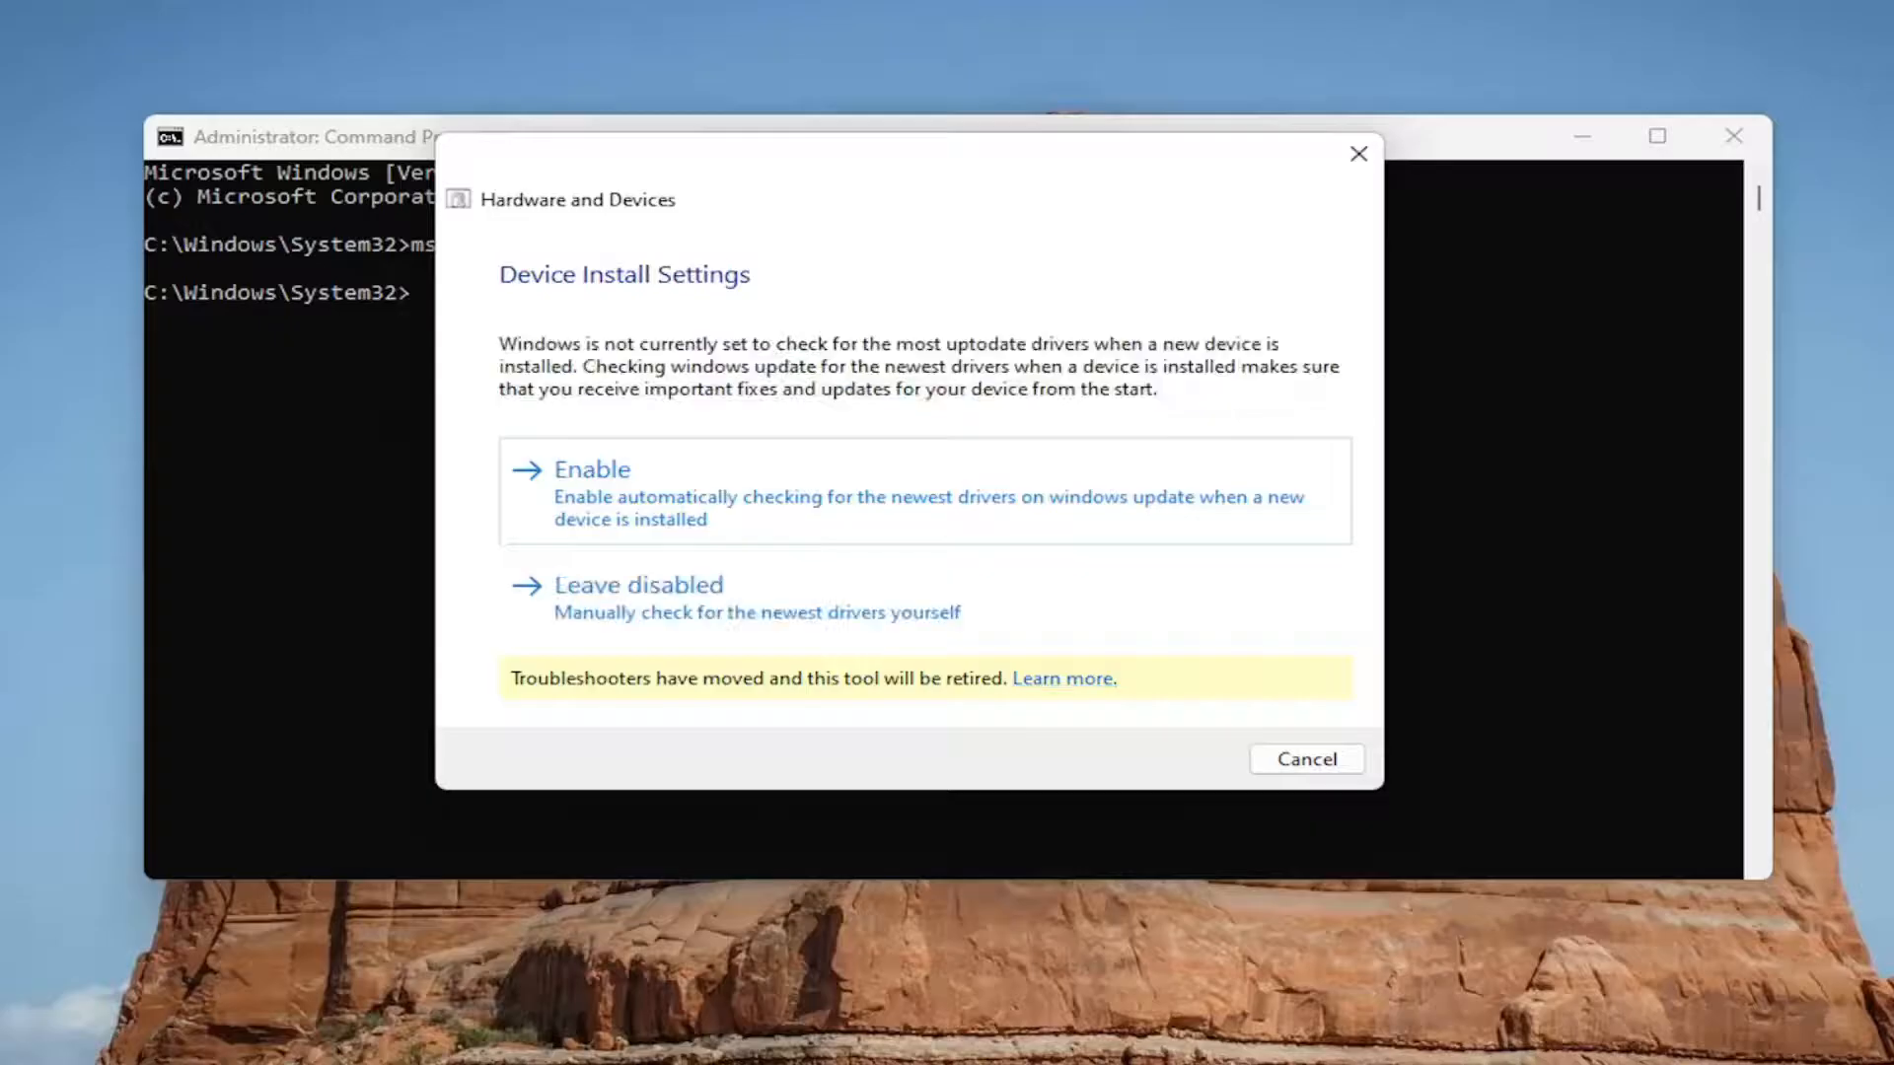
Enable automatic driver checking, let the Windows Update driver fix complete, and close the troubleshooter
click(641, 510)
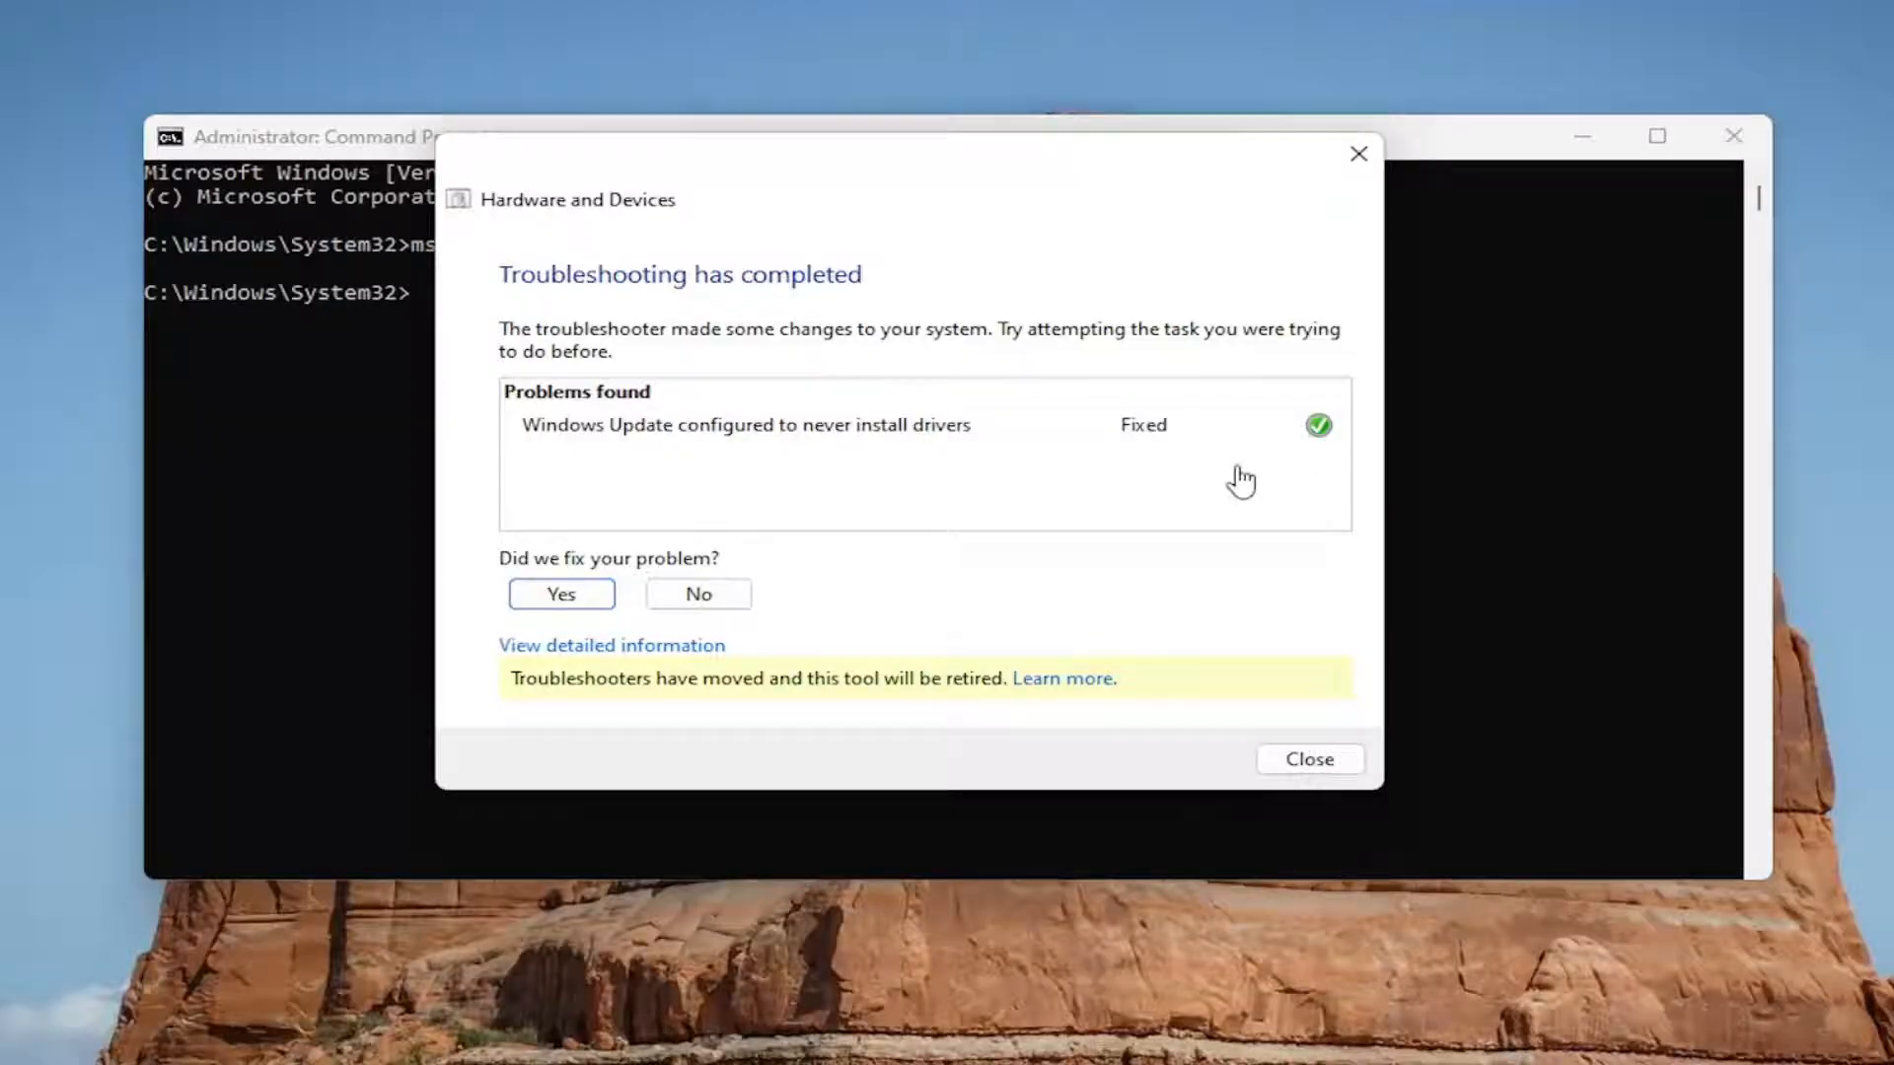
click(1309, 759)
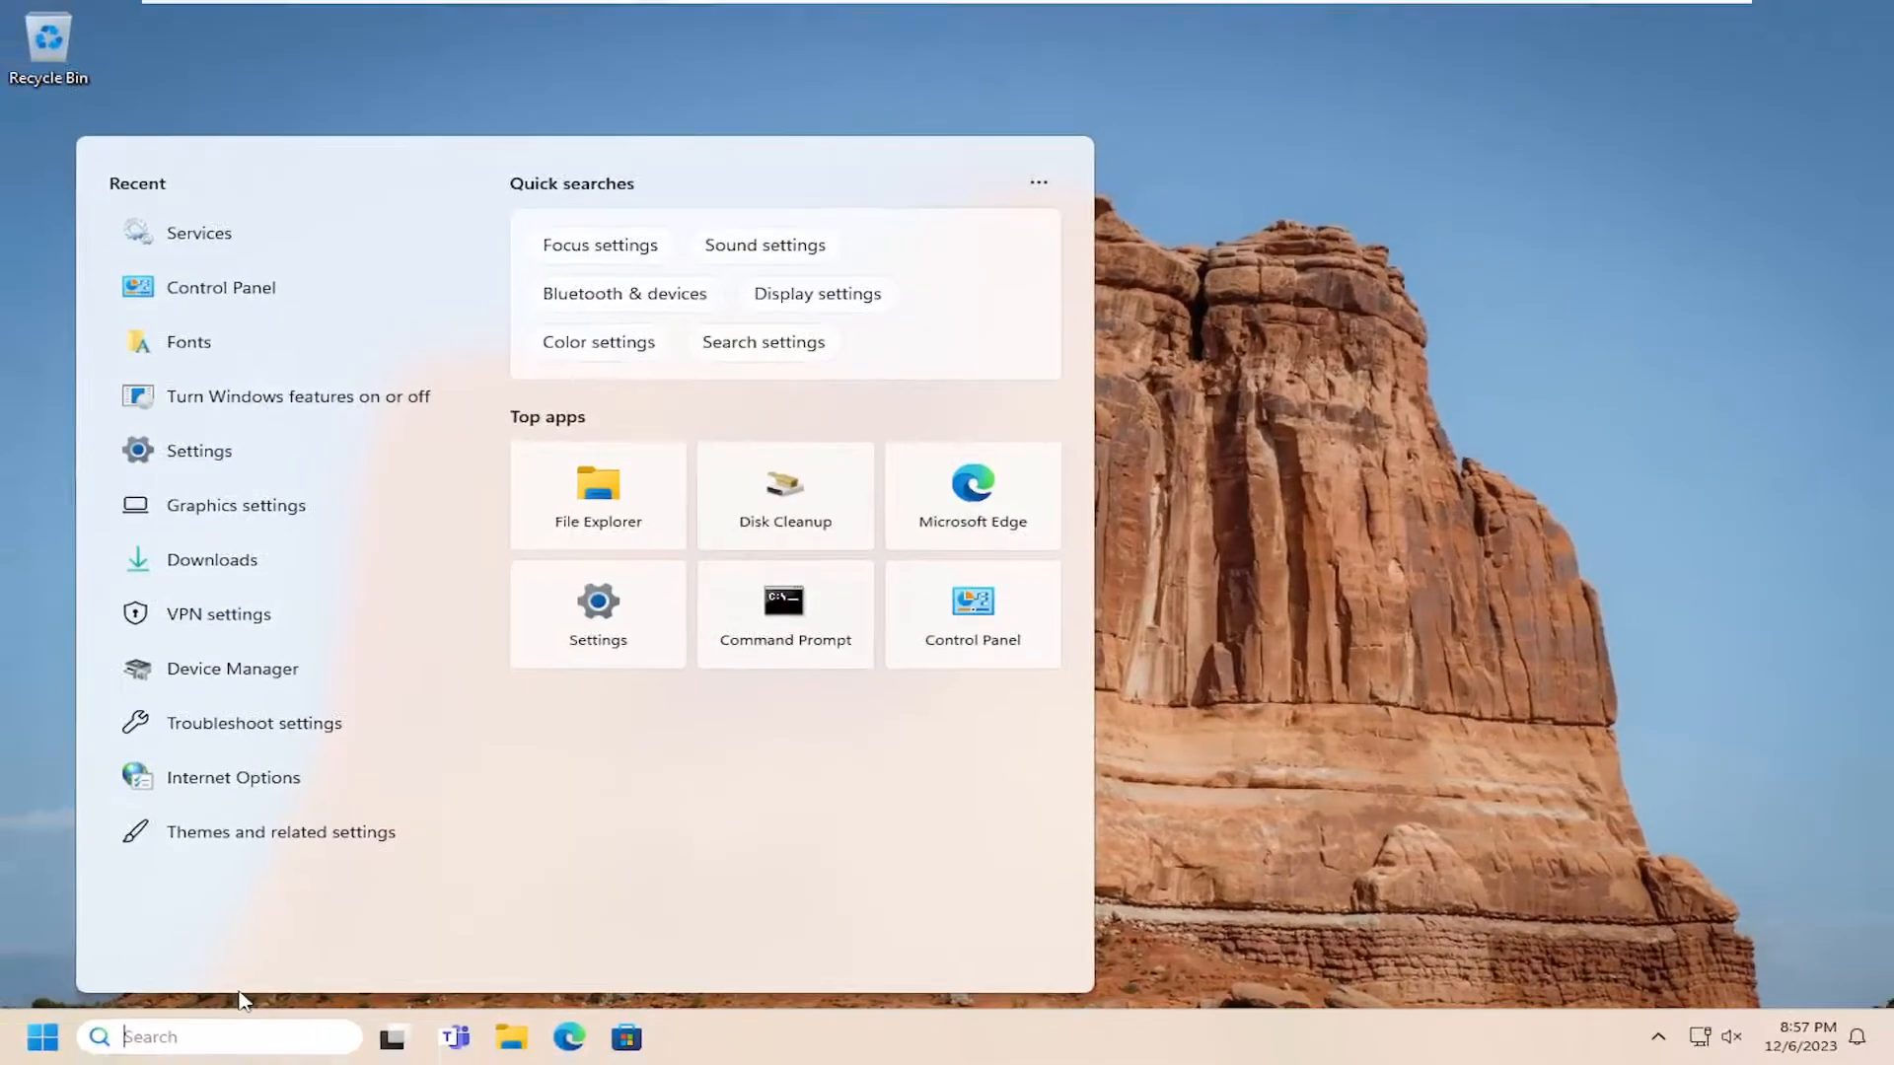
text(dev)
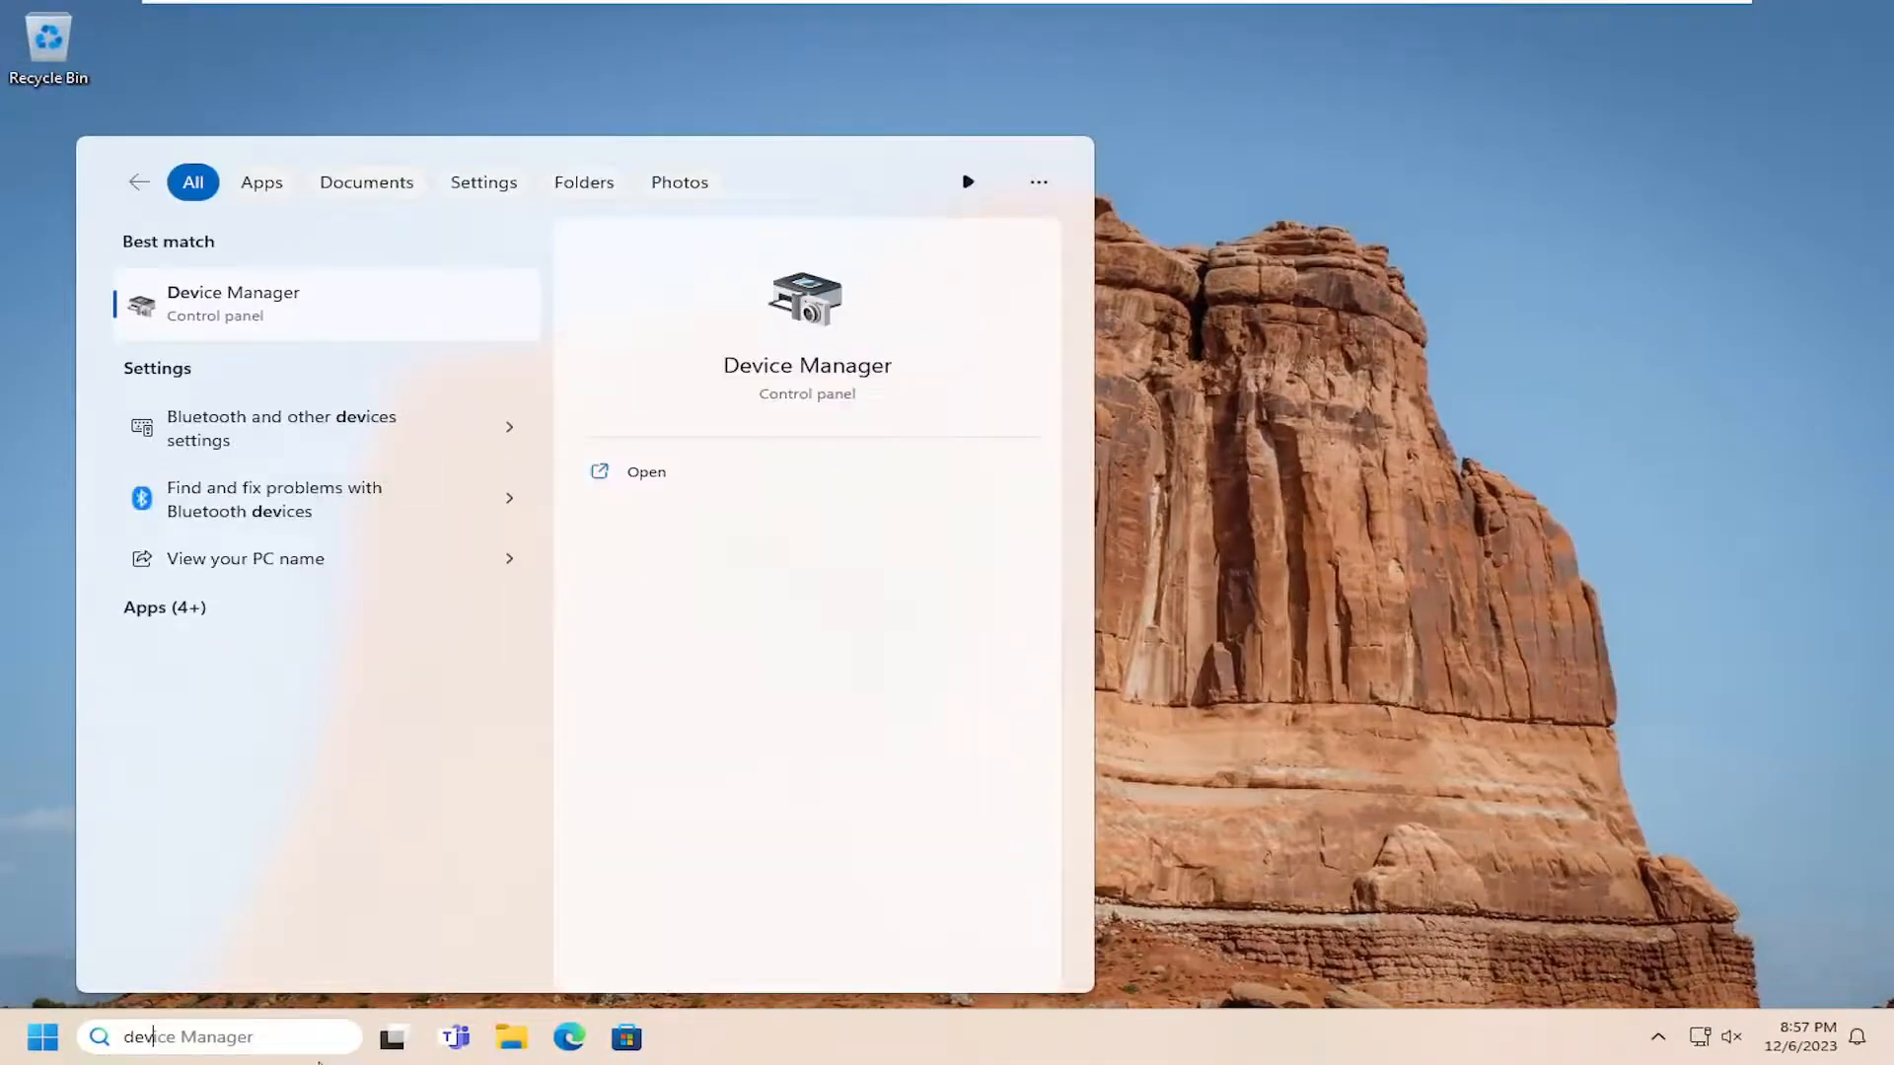
text(ice manager)
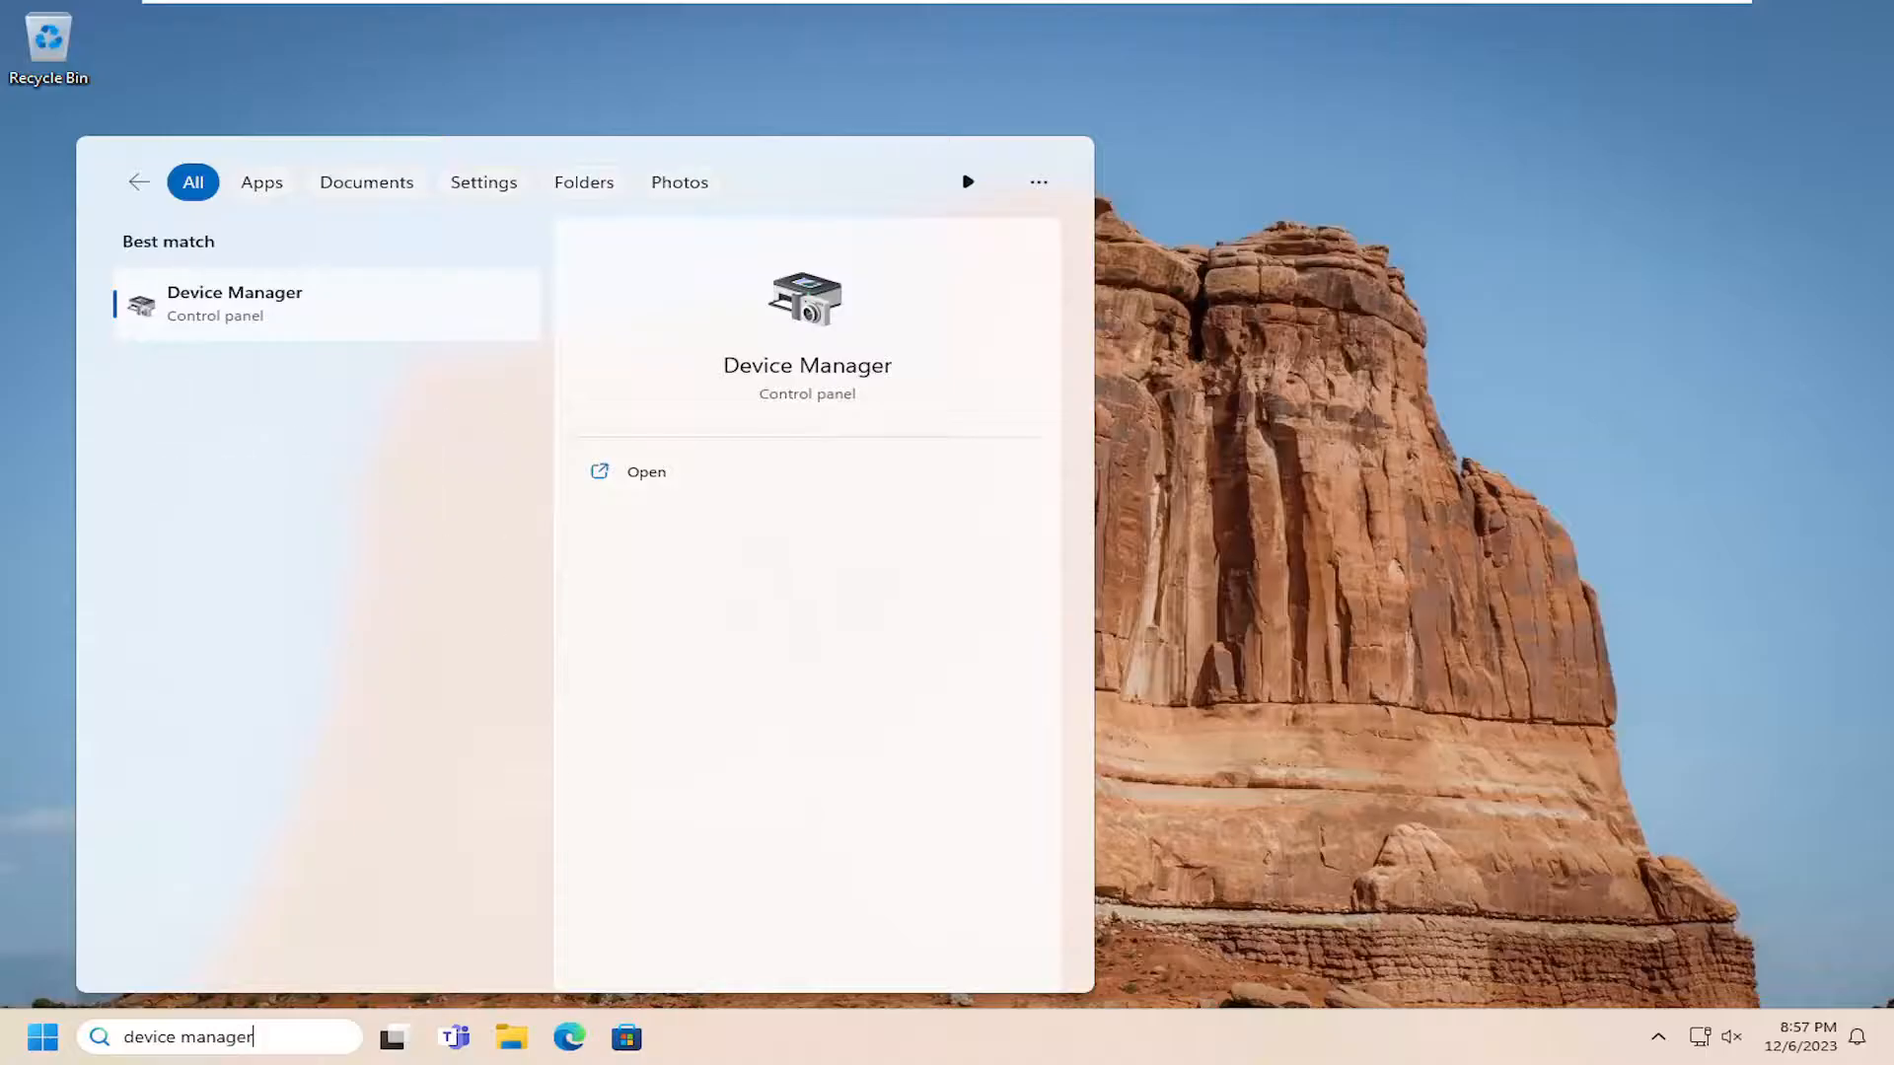
Launch Device Manager from the search results
click(193, 311)
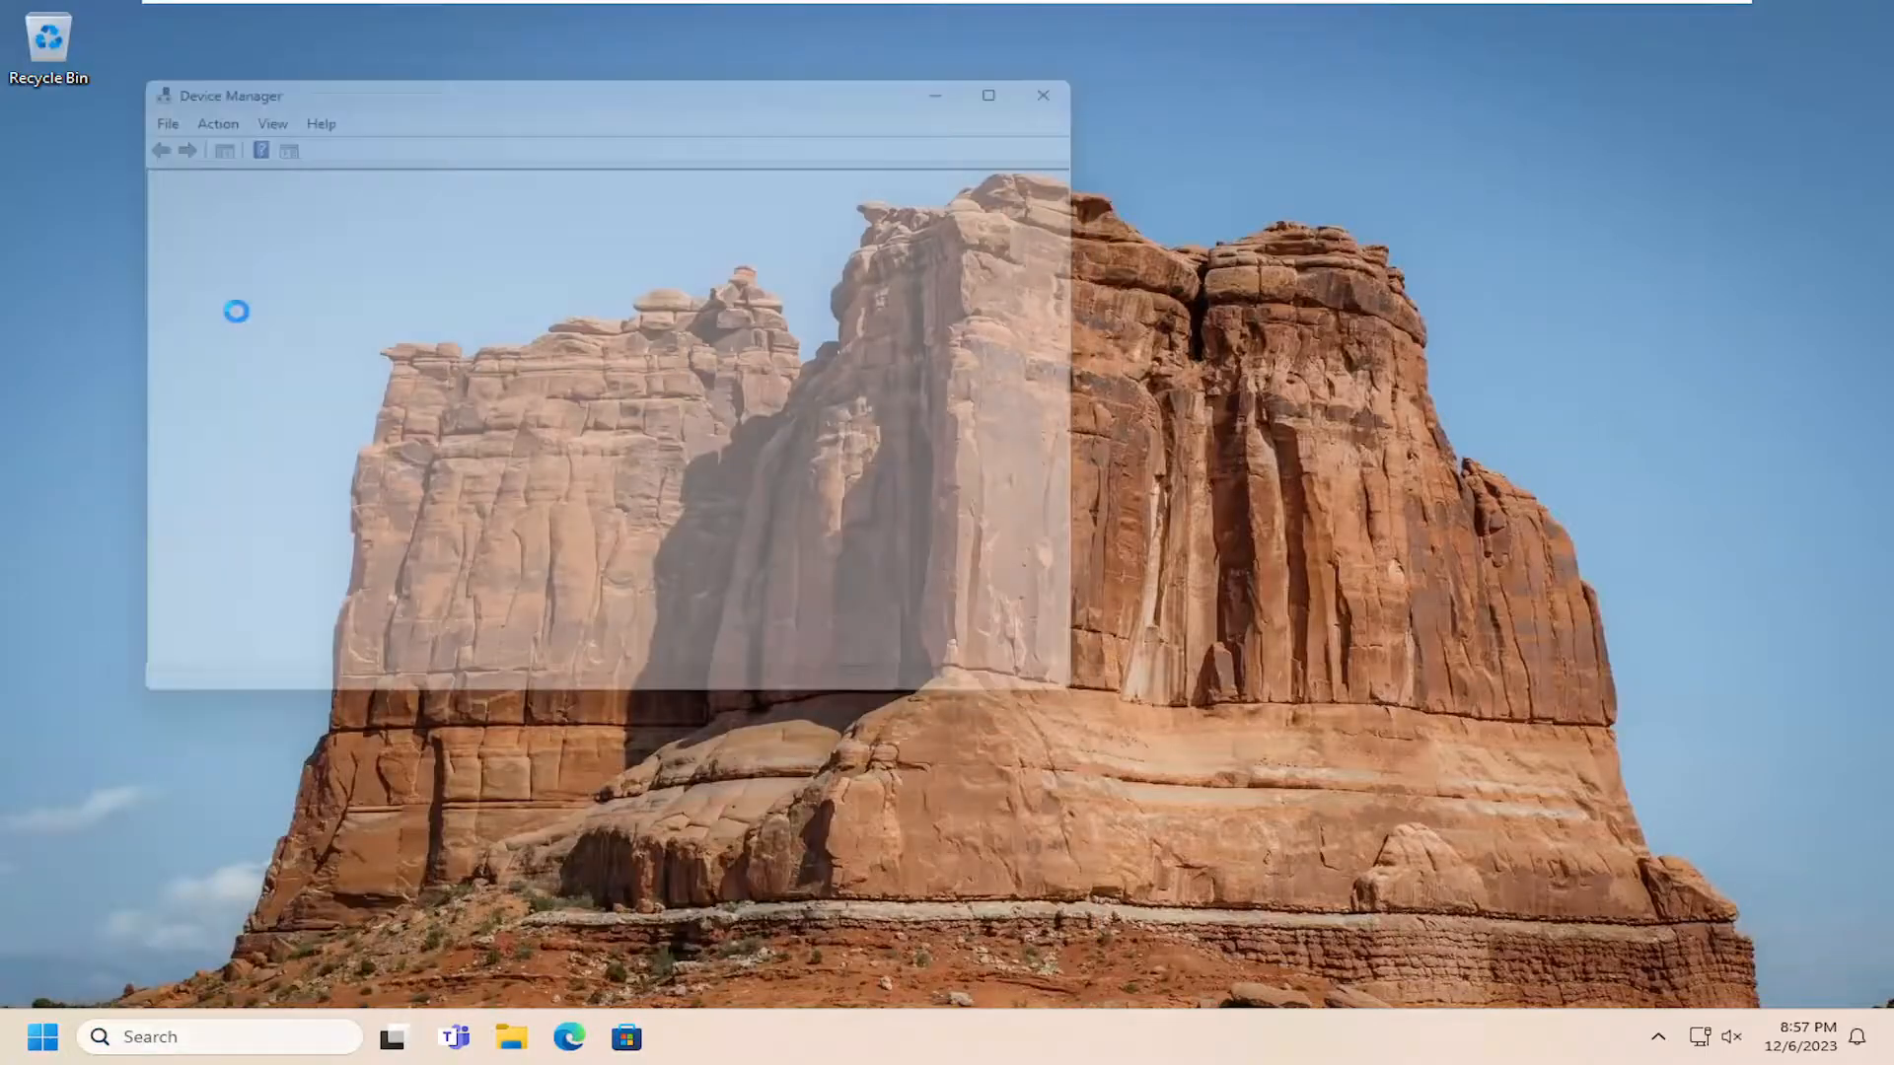
Expand Human Interface Devices and disable the first USB Input Device, confirming with Yes
drag(627, 73, 910, 116)
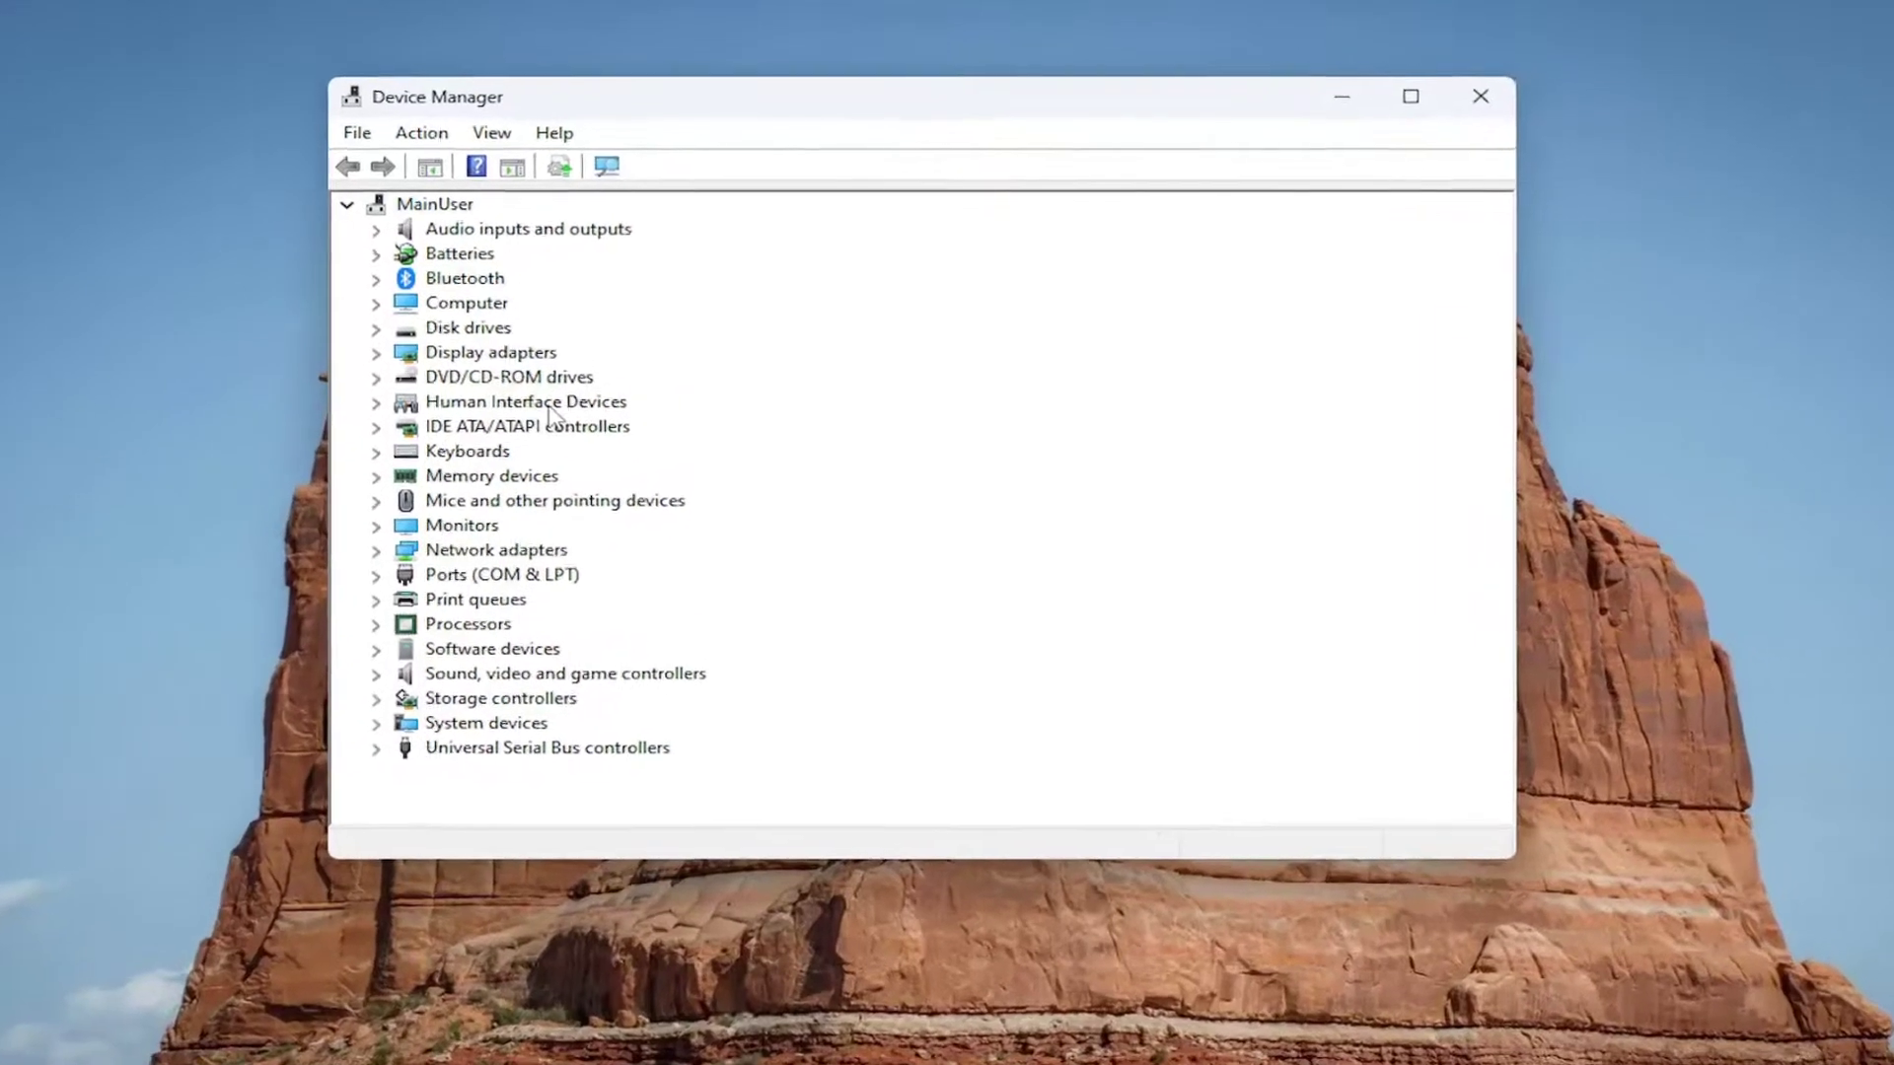
double_click(558, 373)
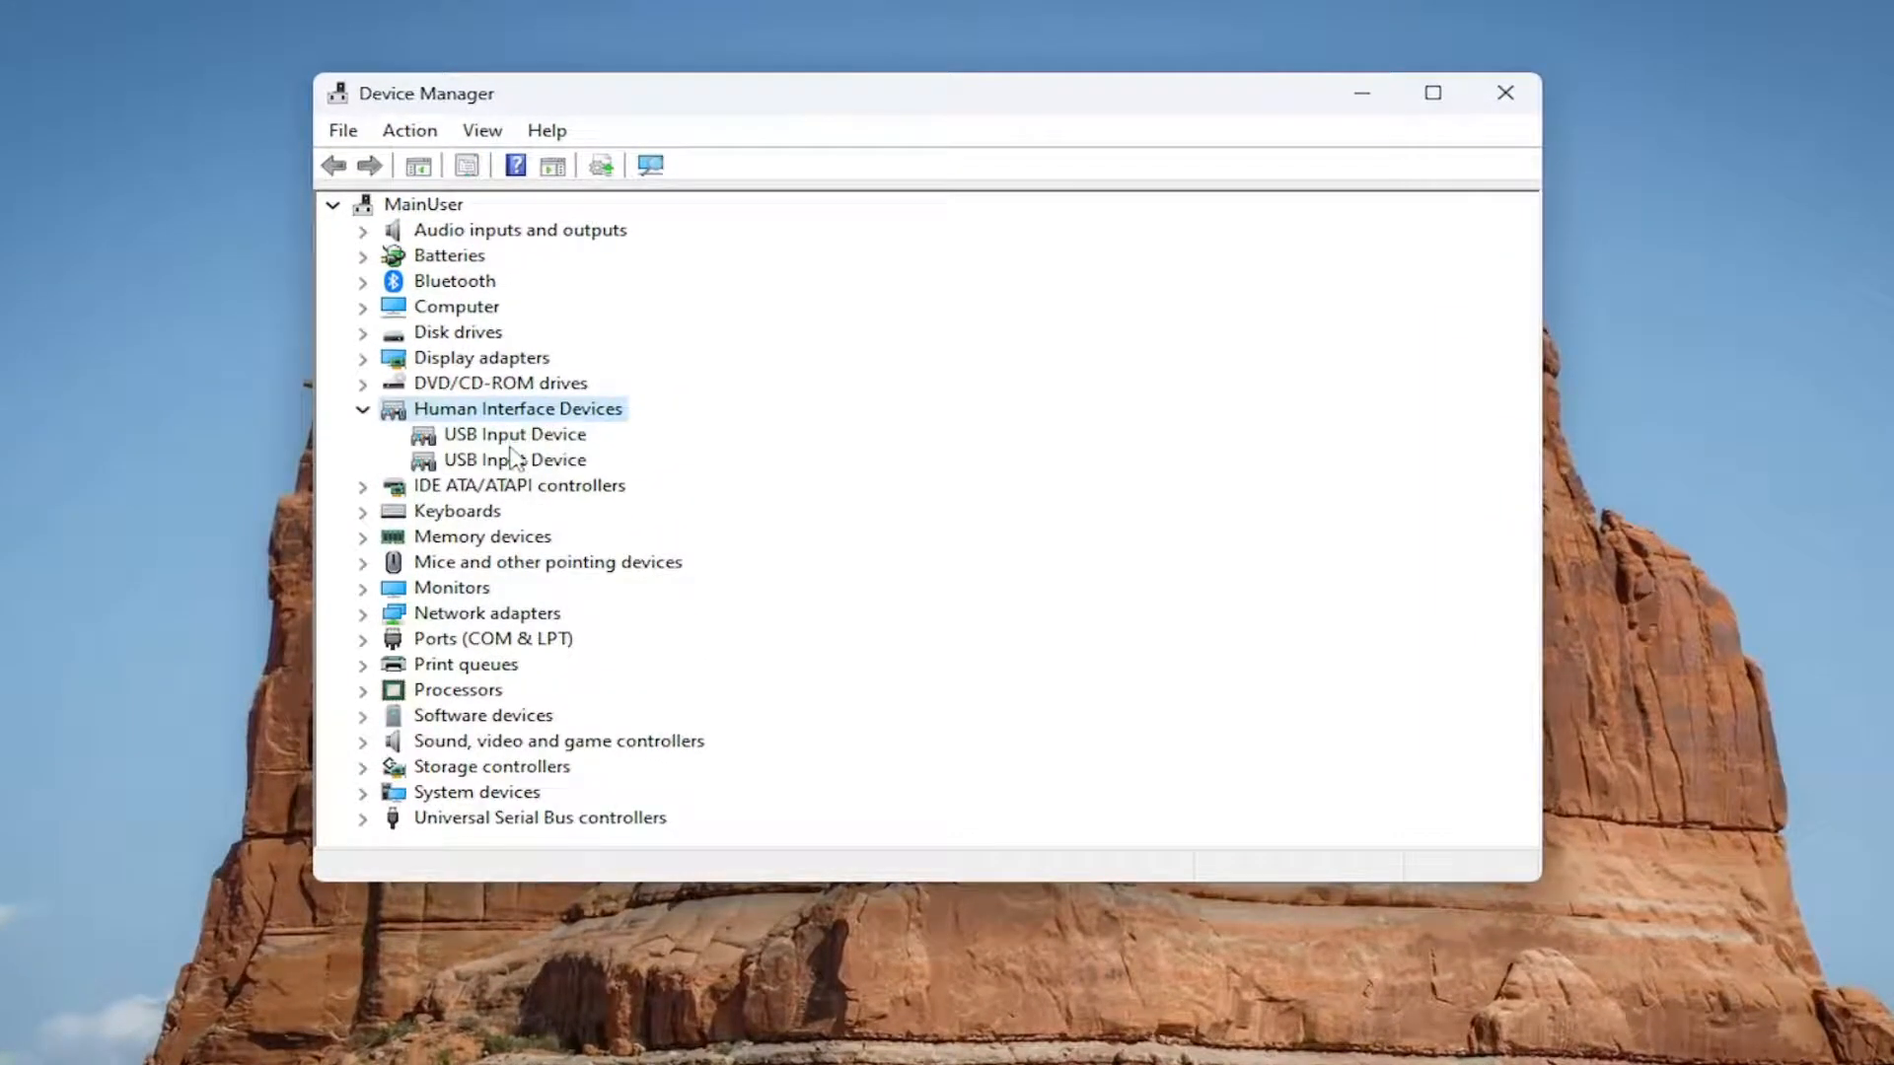
right_click(486, 440)
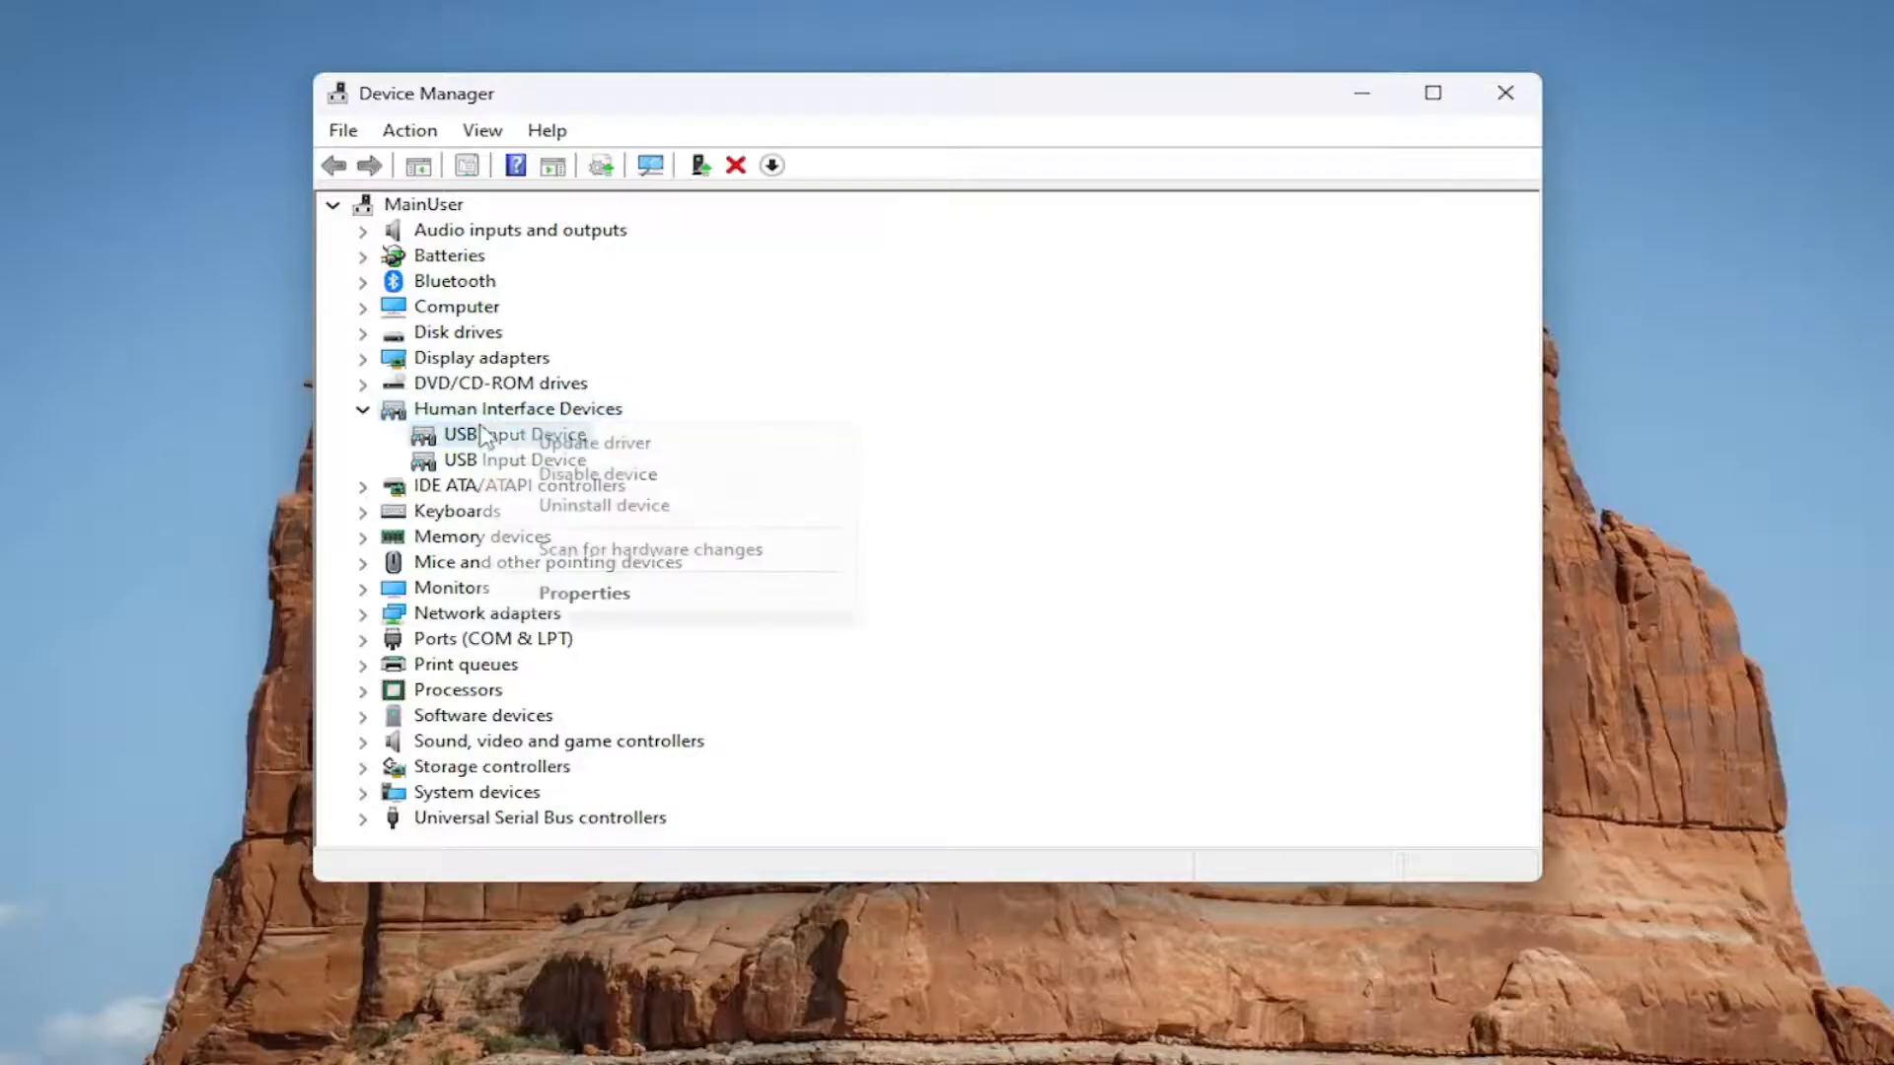
click(597, 473)
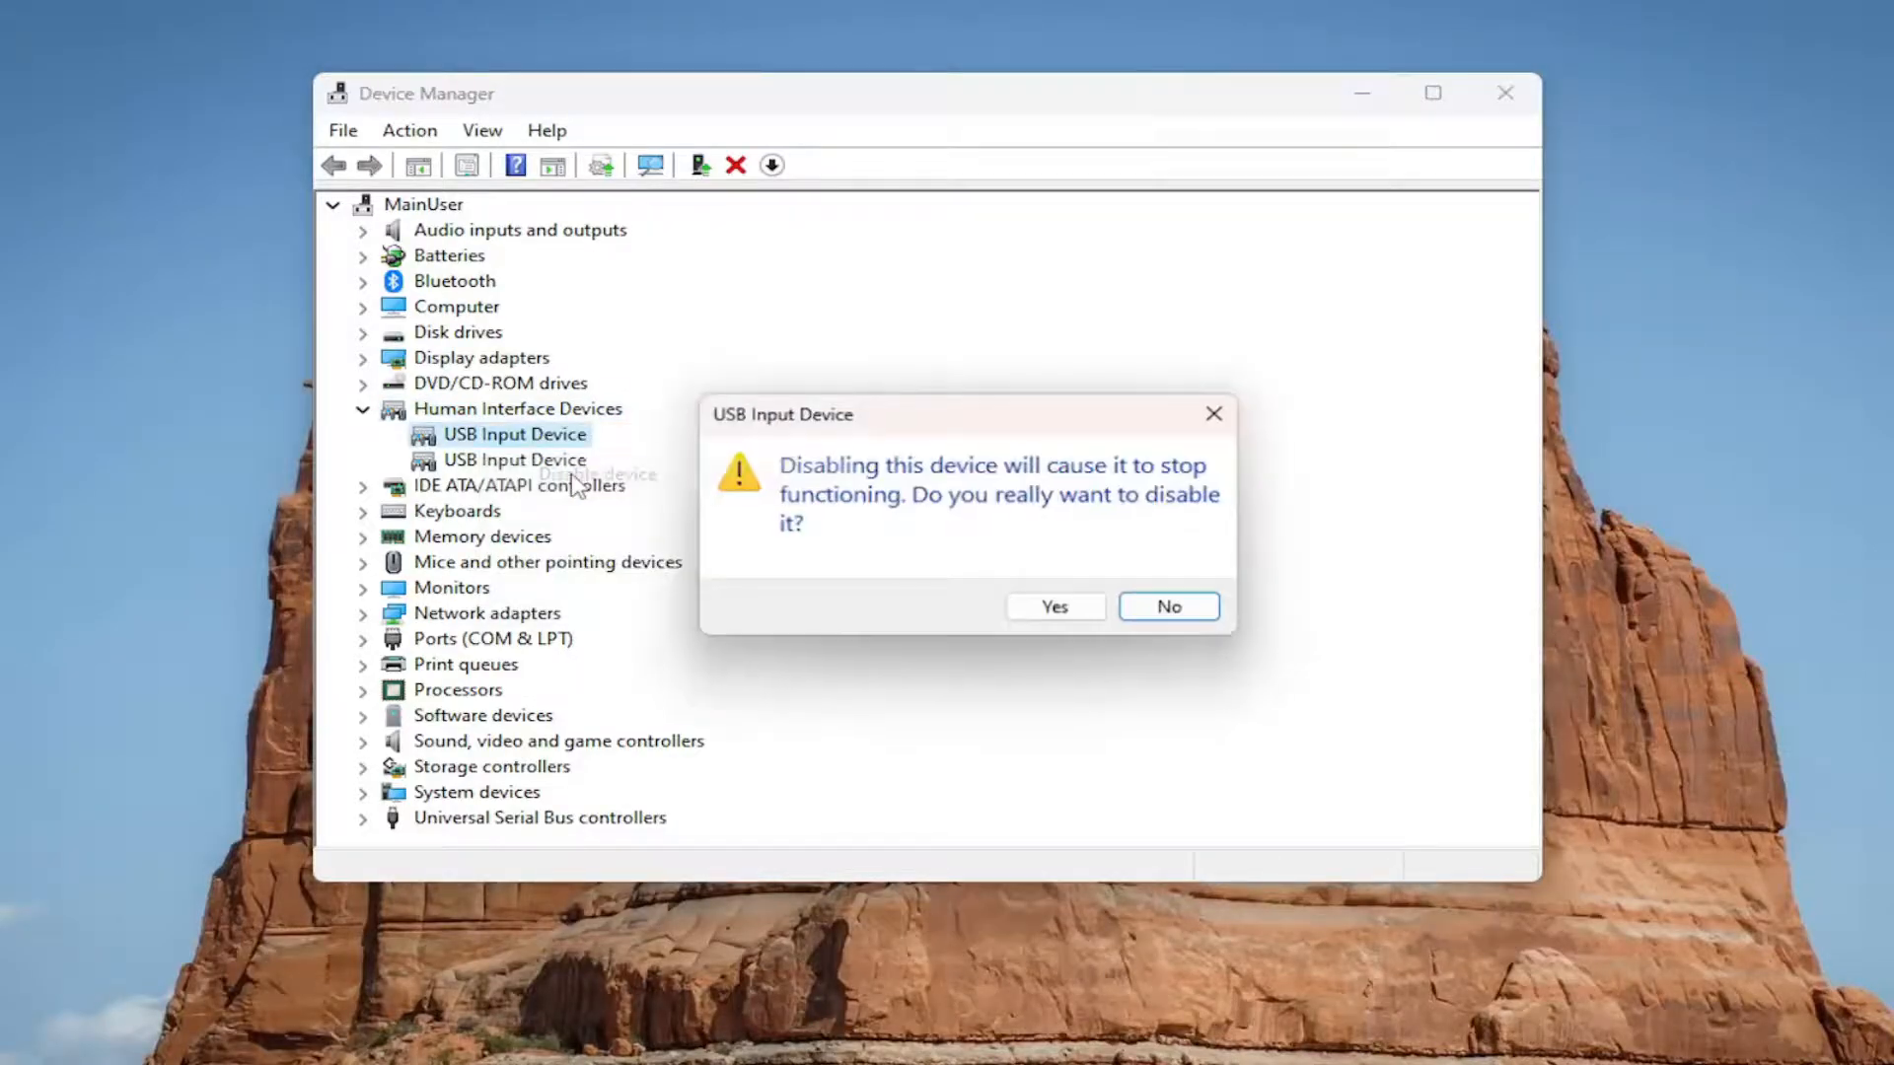
click(1050, 607)
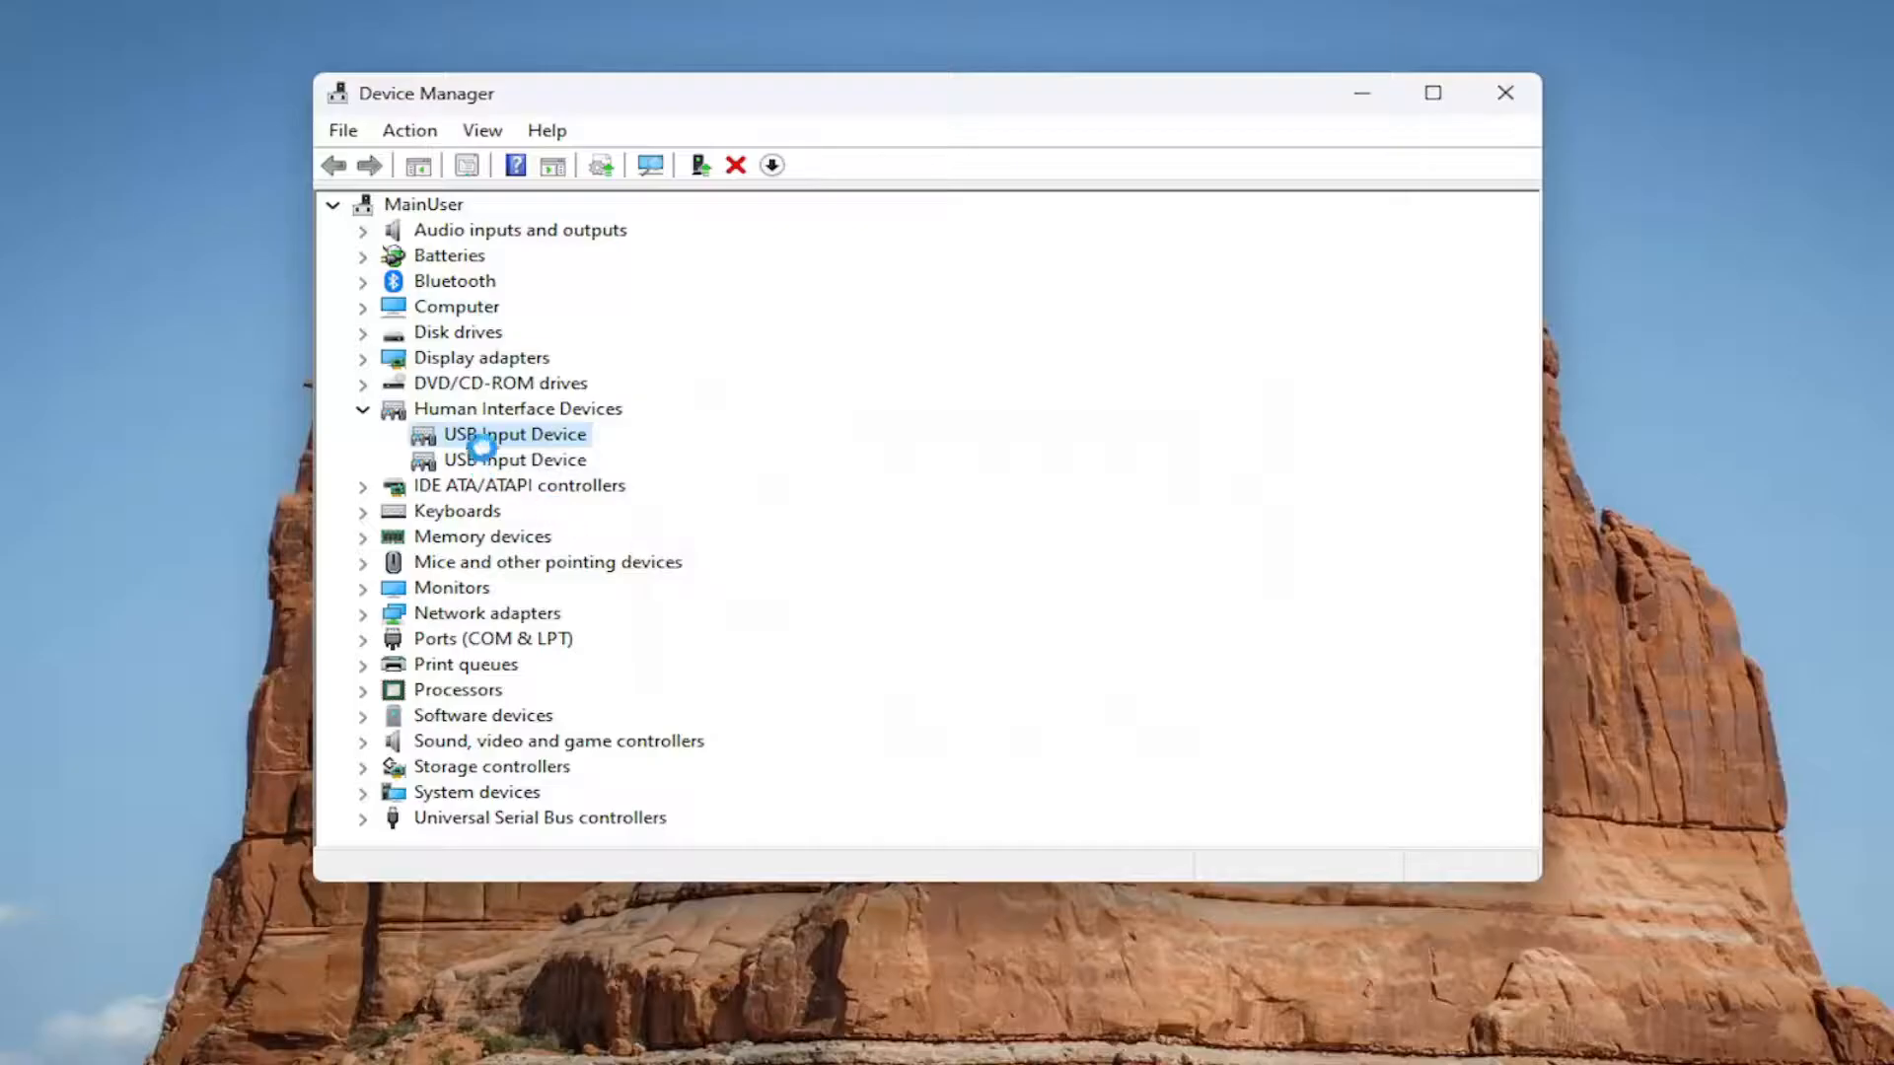
Re-enable the disabled first USB Input Device
click(478, 434)
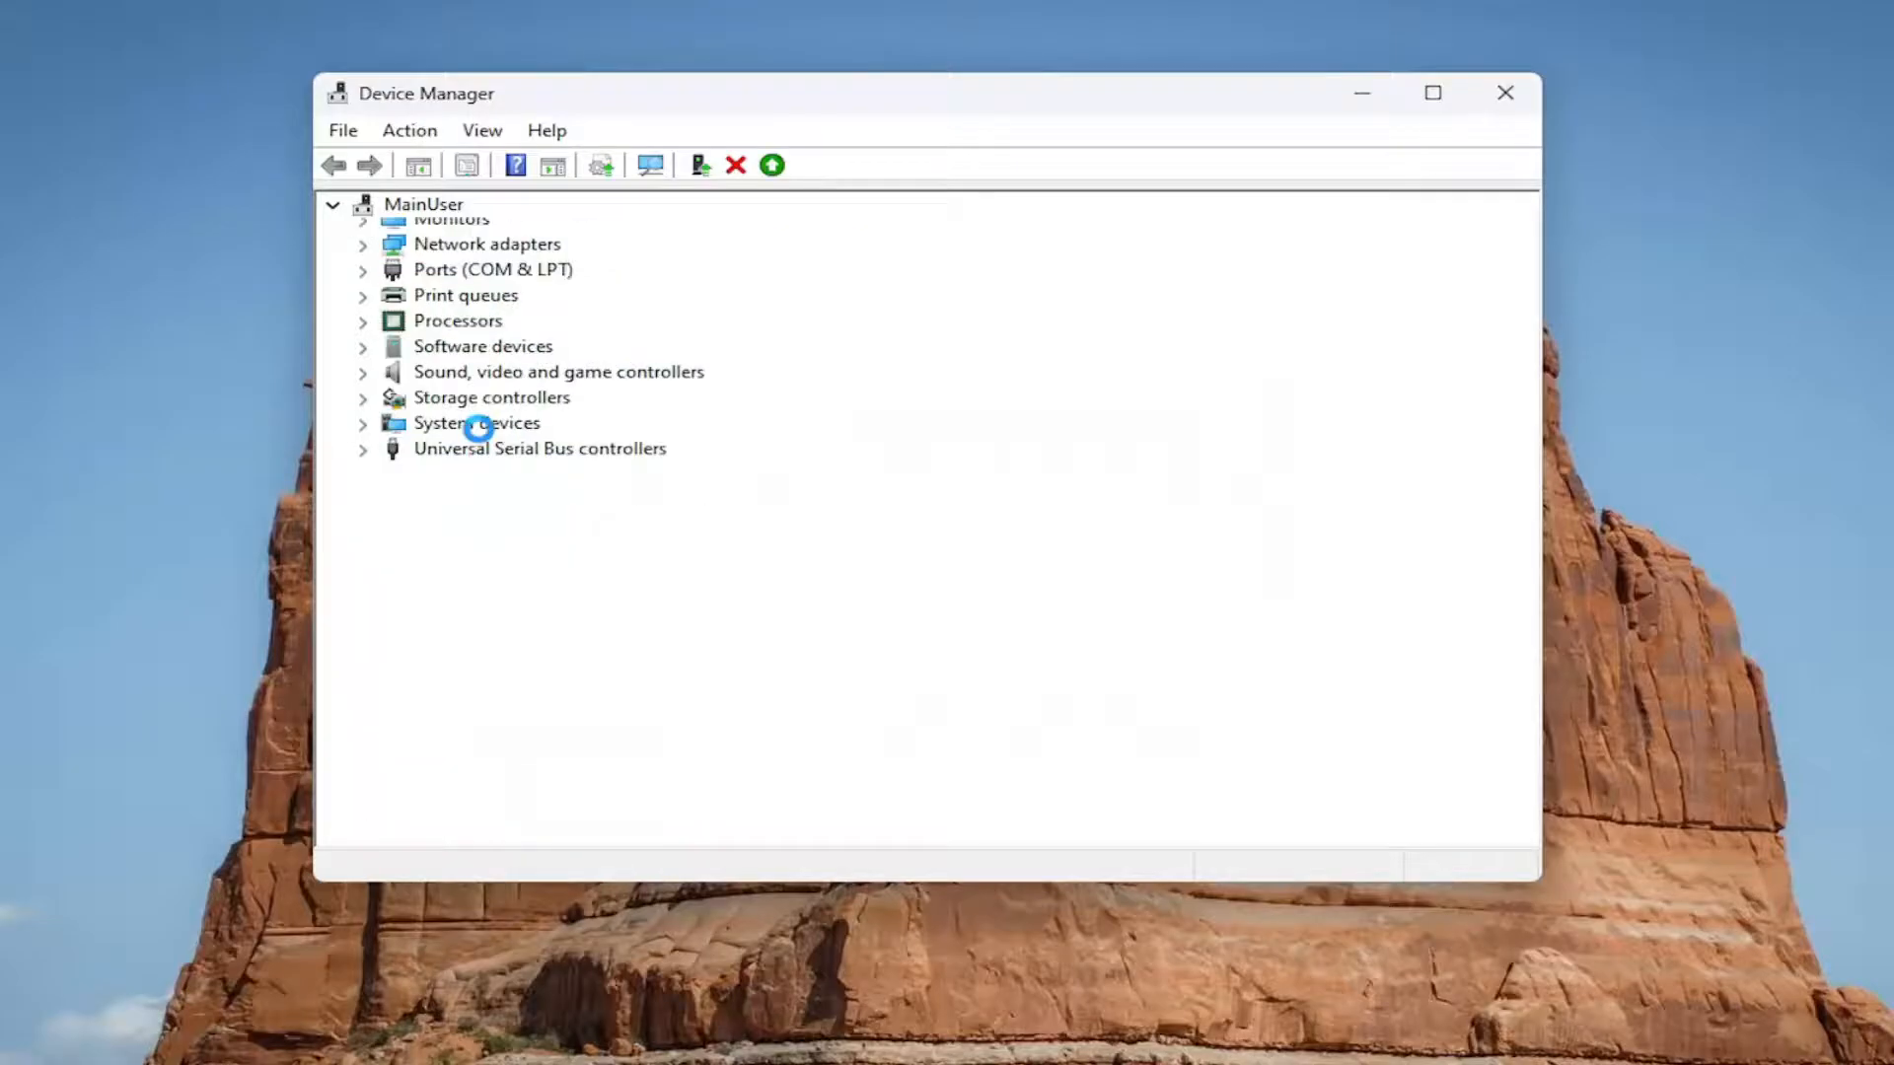
right_click(499, 444)
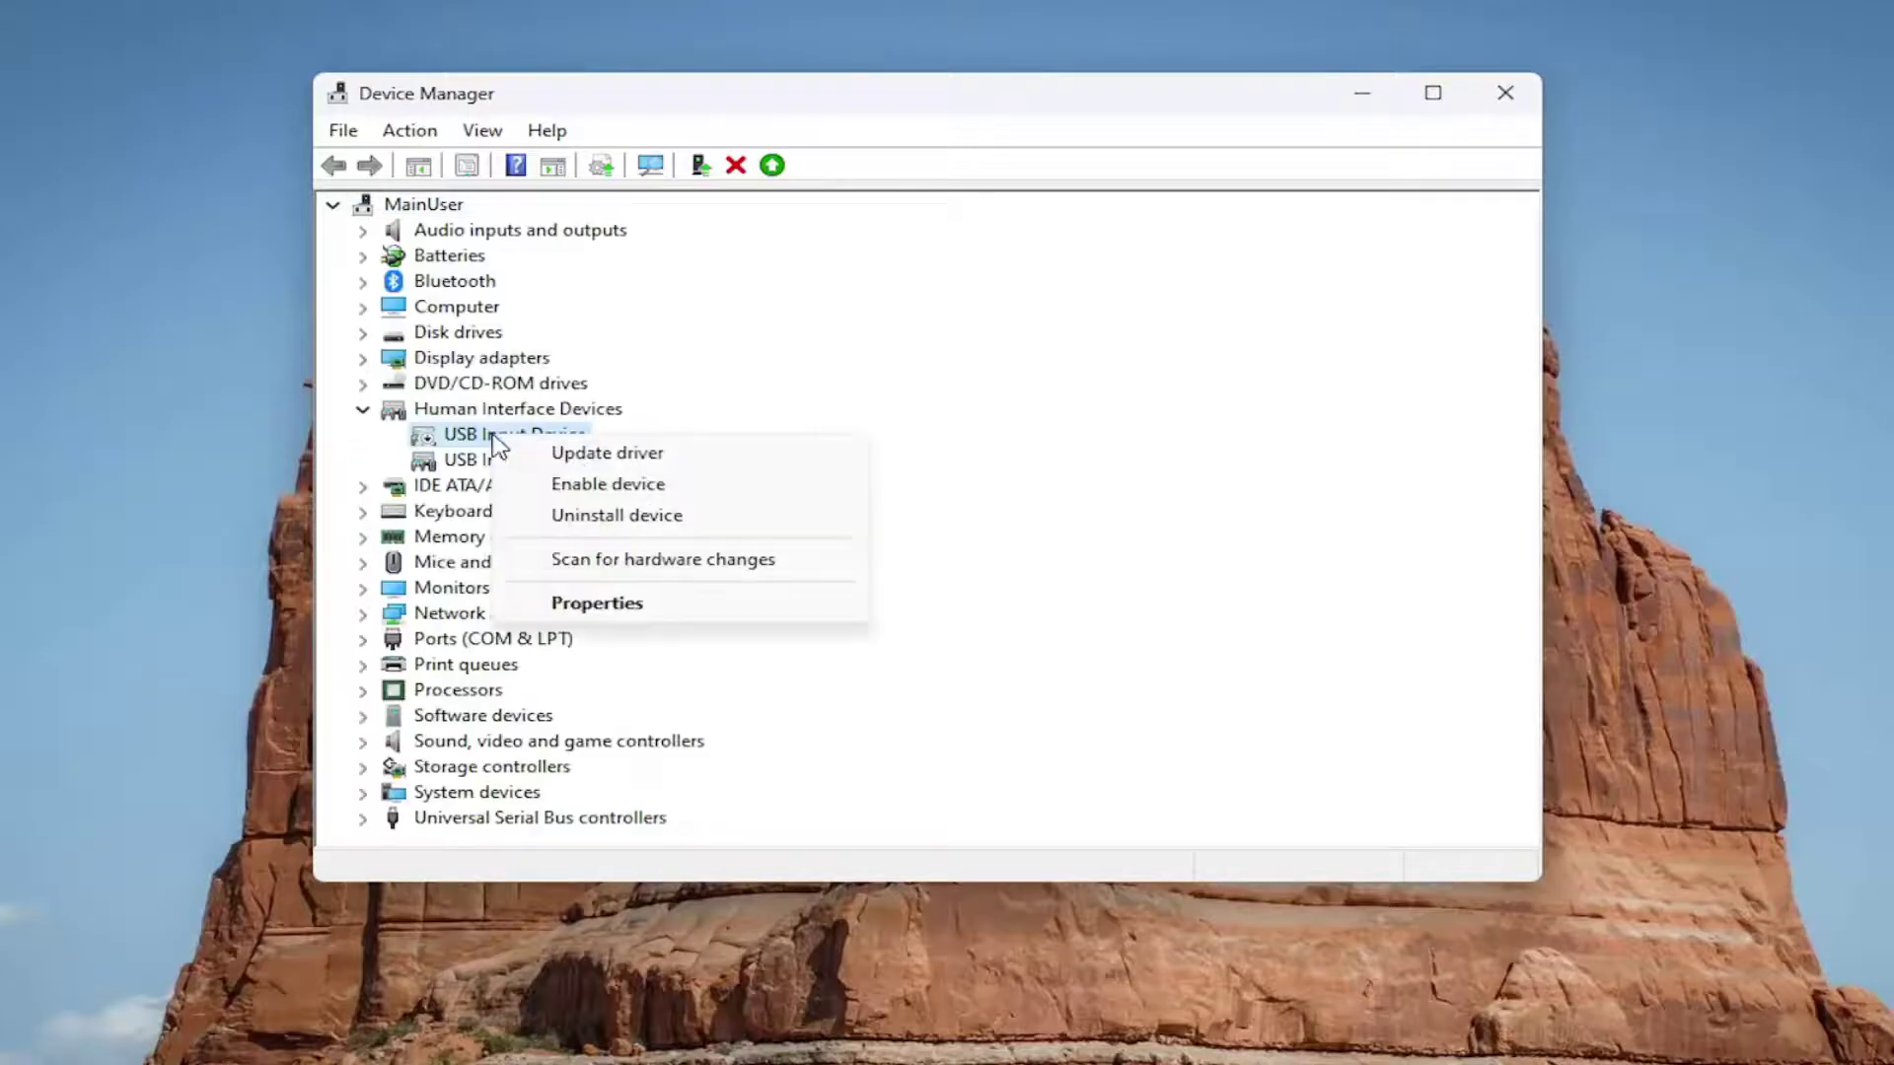
click(585, 484)
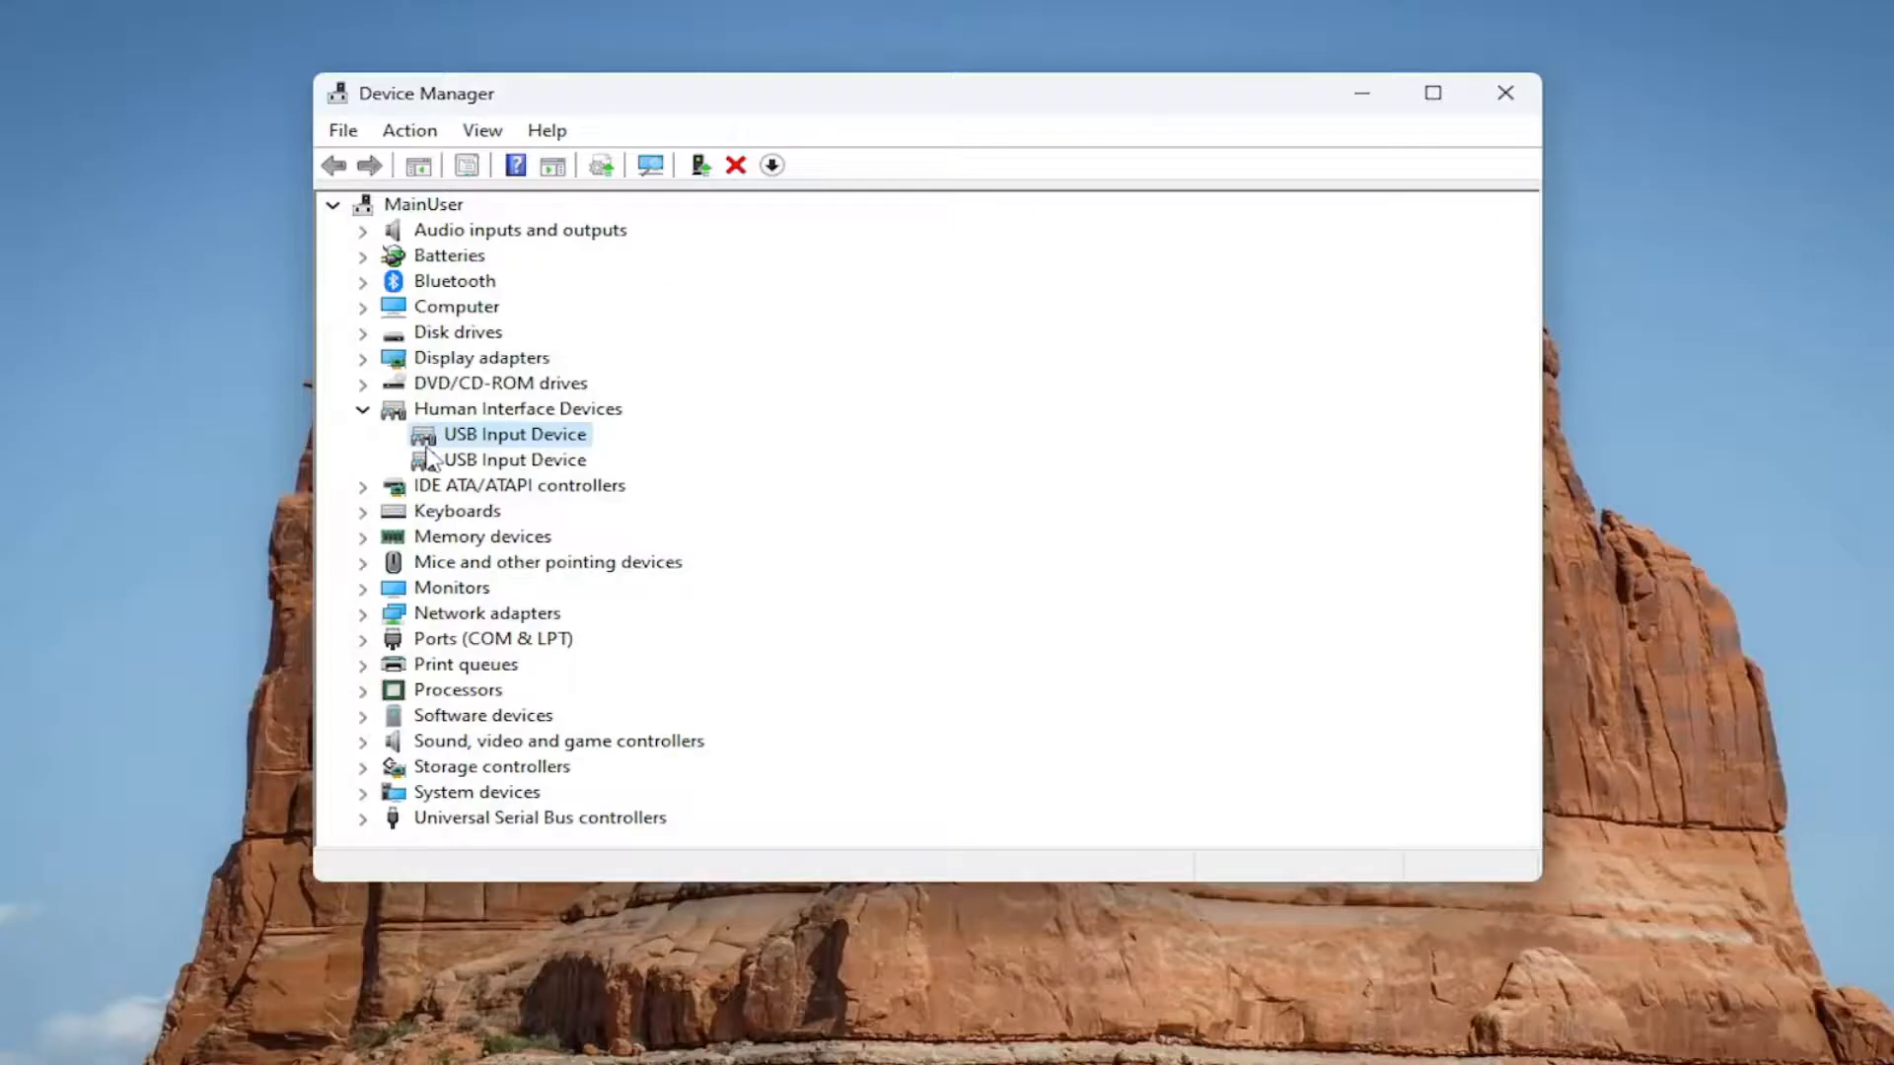
Disable and re-enable the USB Input Device once more, then collapse Human Interface Devices
right_click(490, 459)
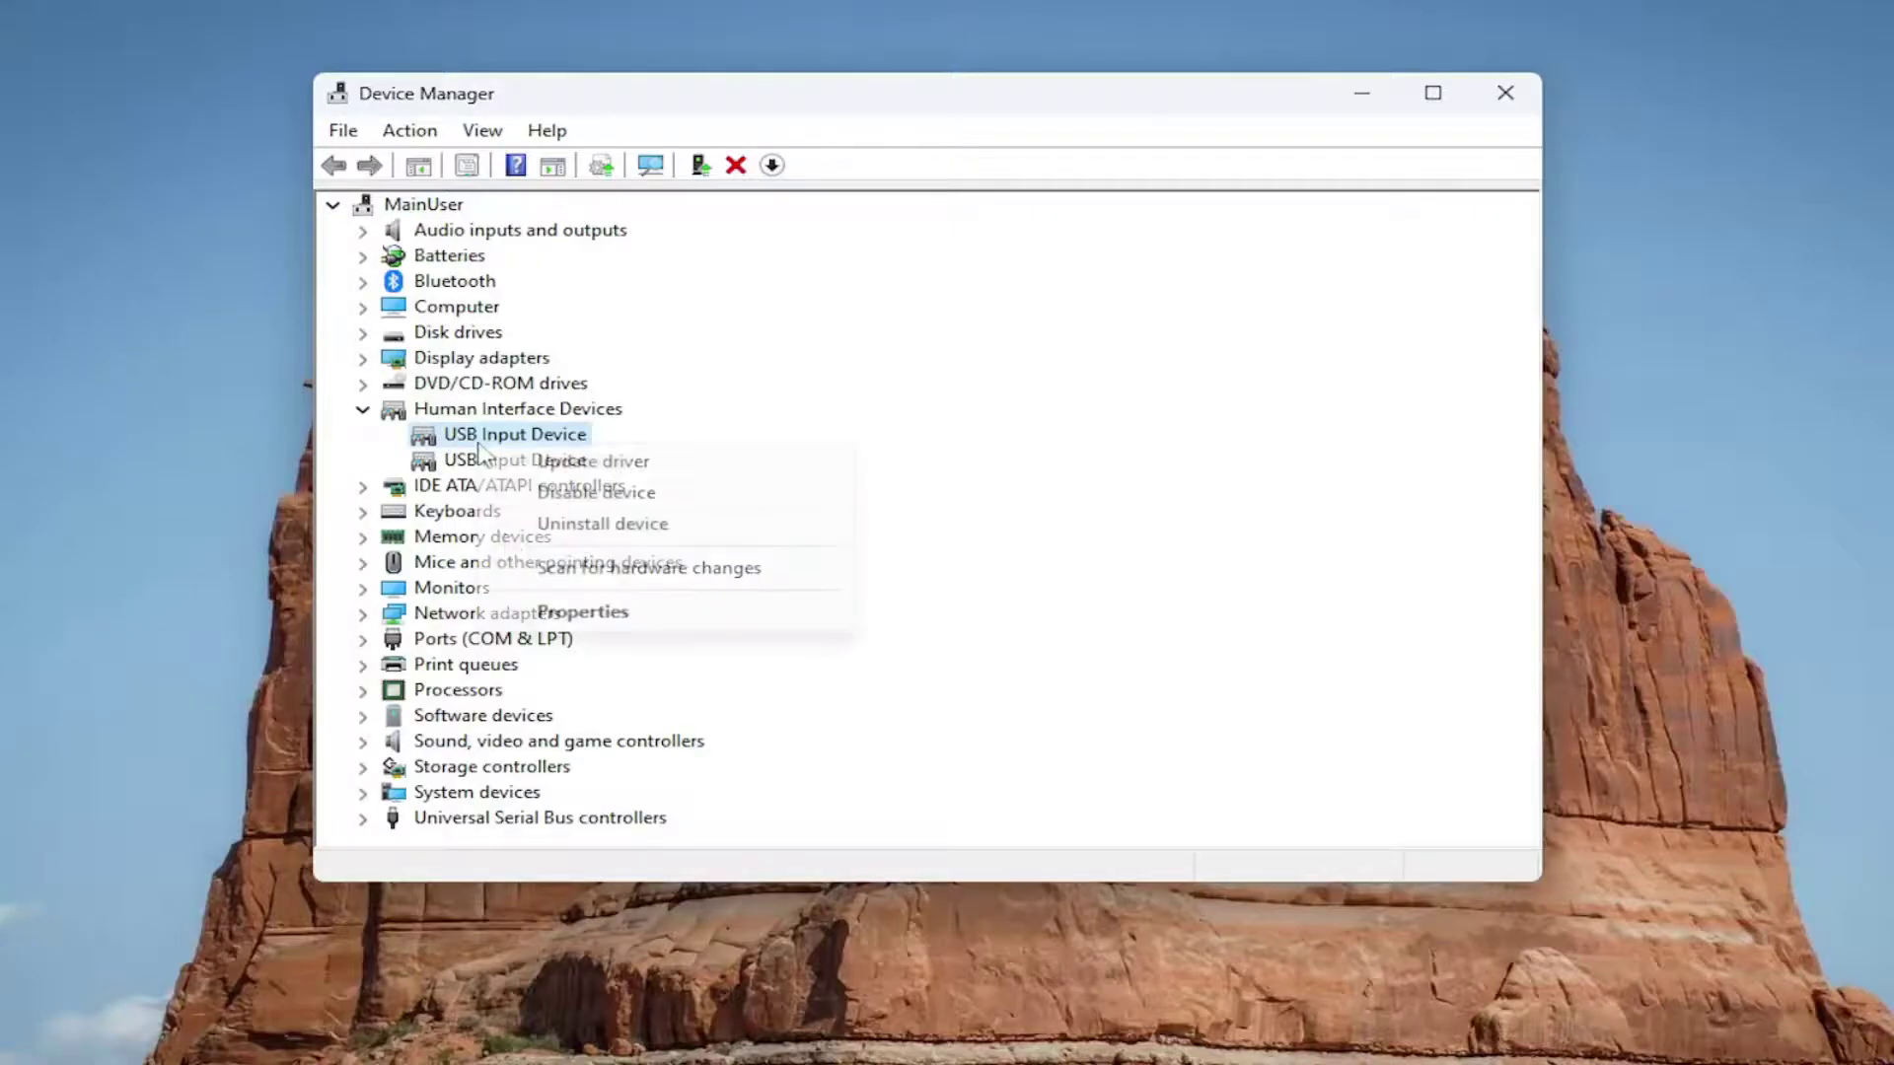
click(569, 515)
click(1059, 610)
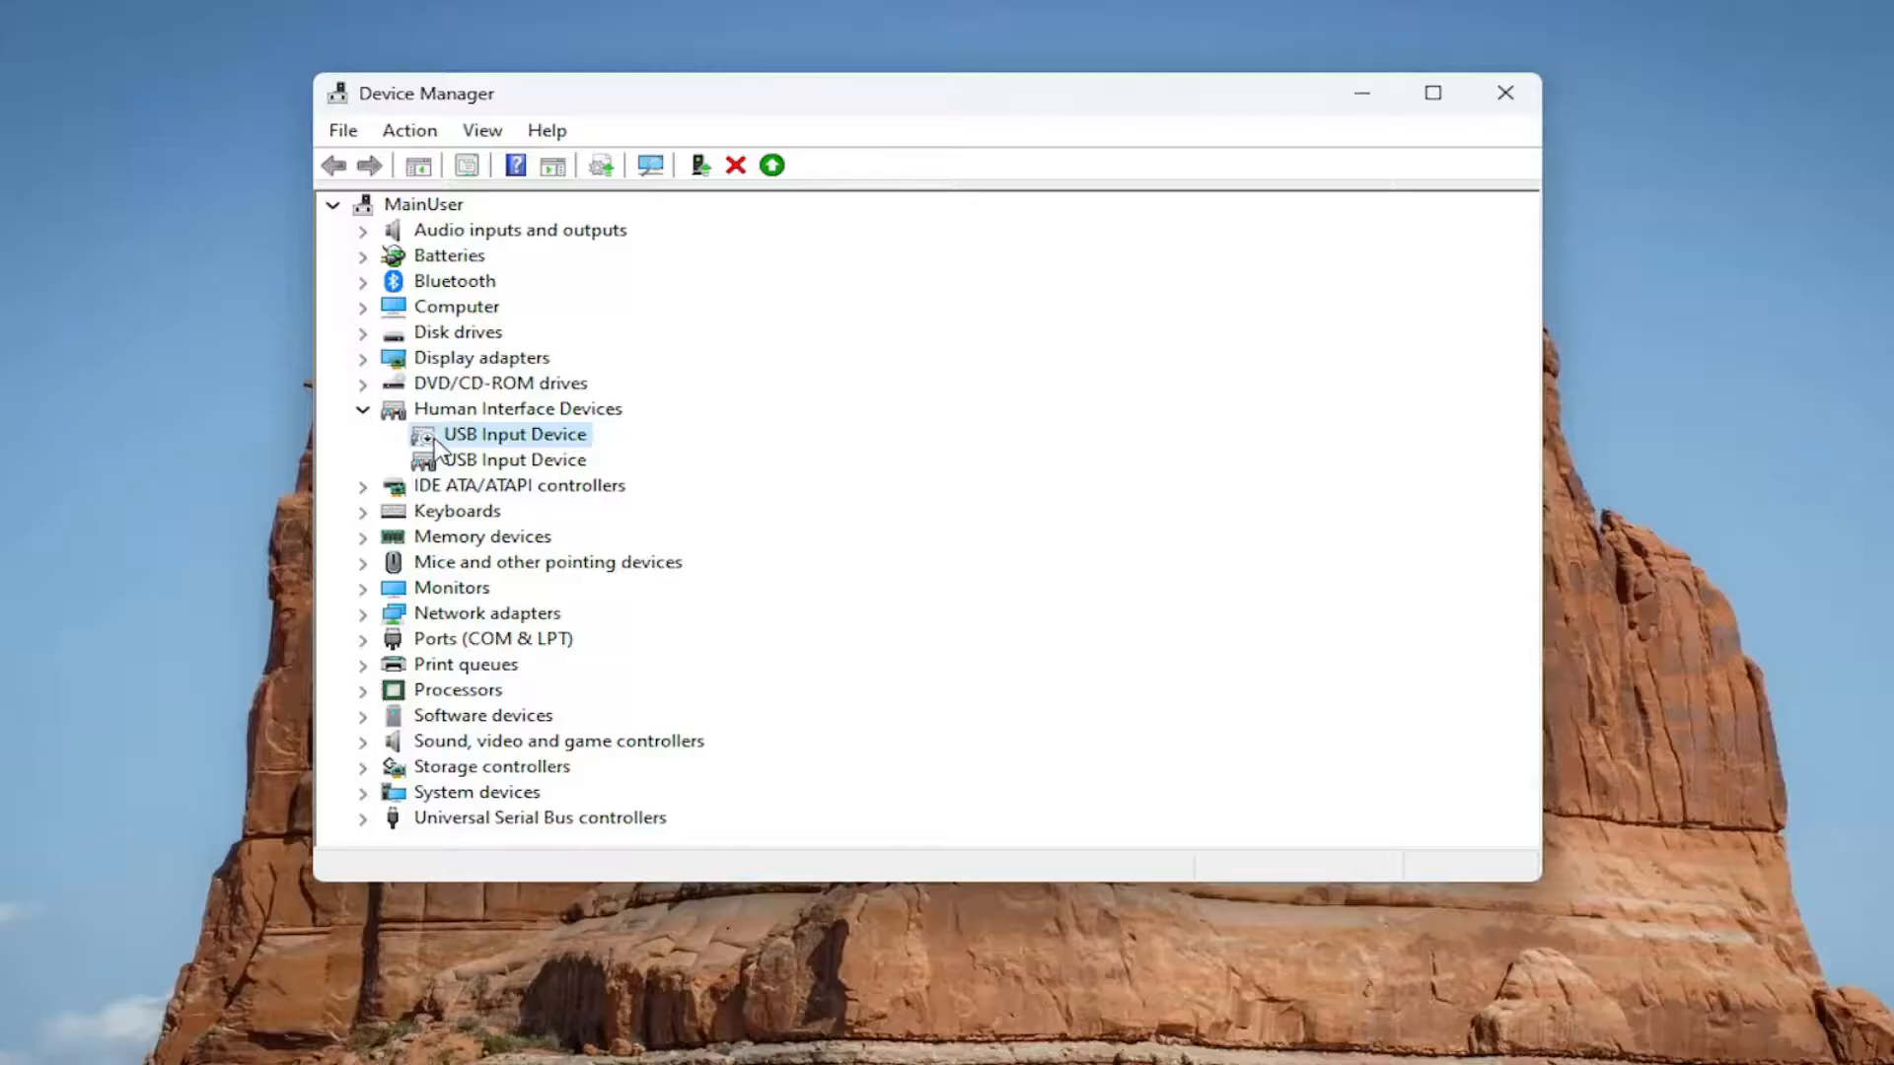
right_click(493, 444)
click(623, 498)
click(363, 408)
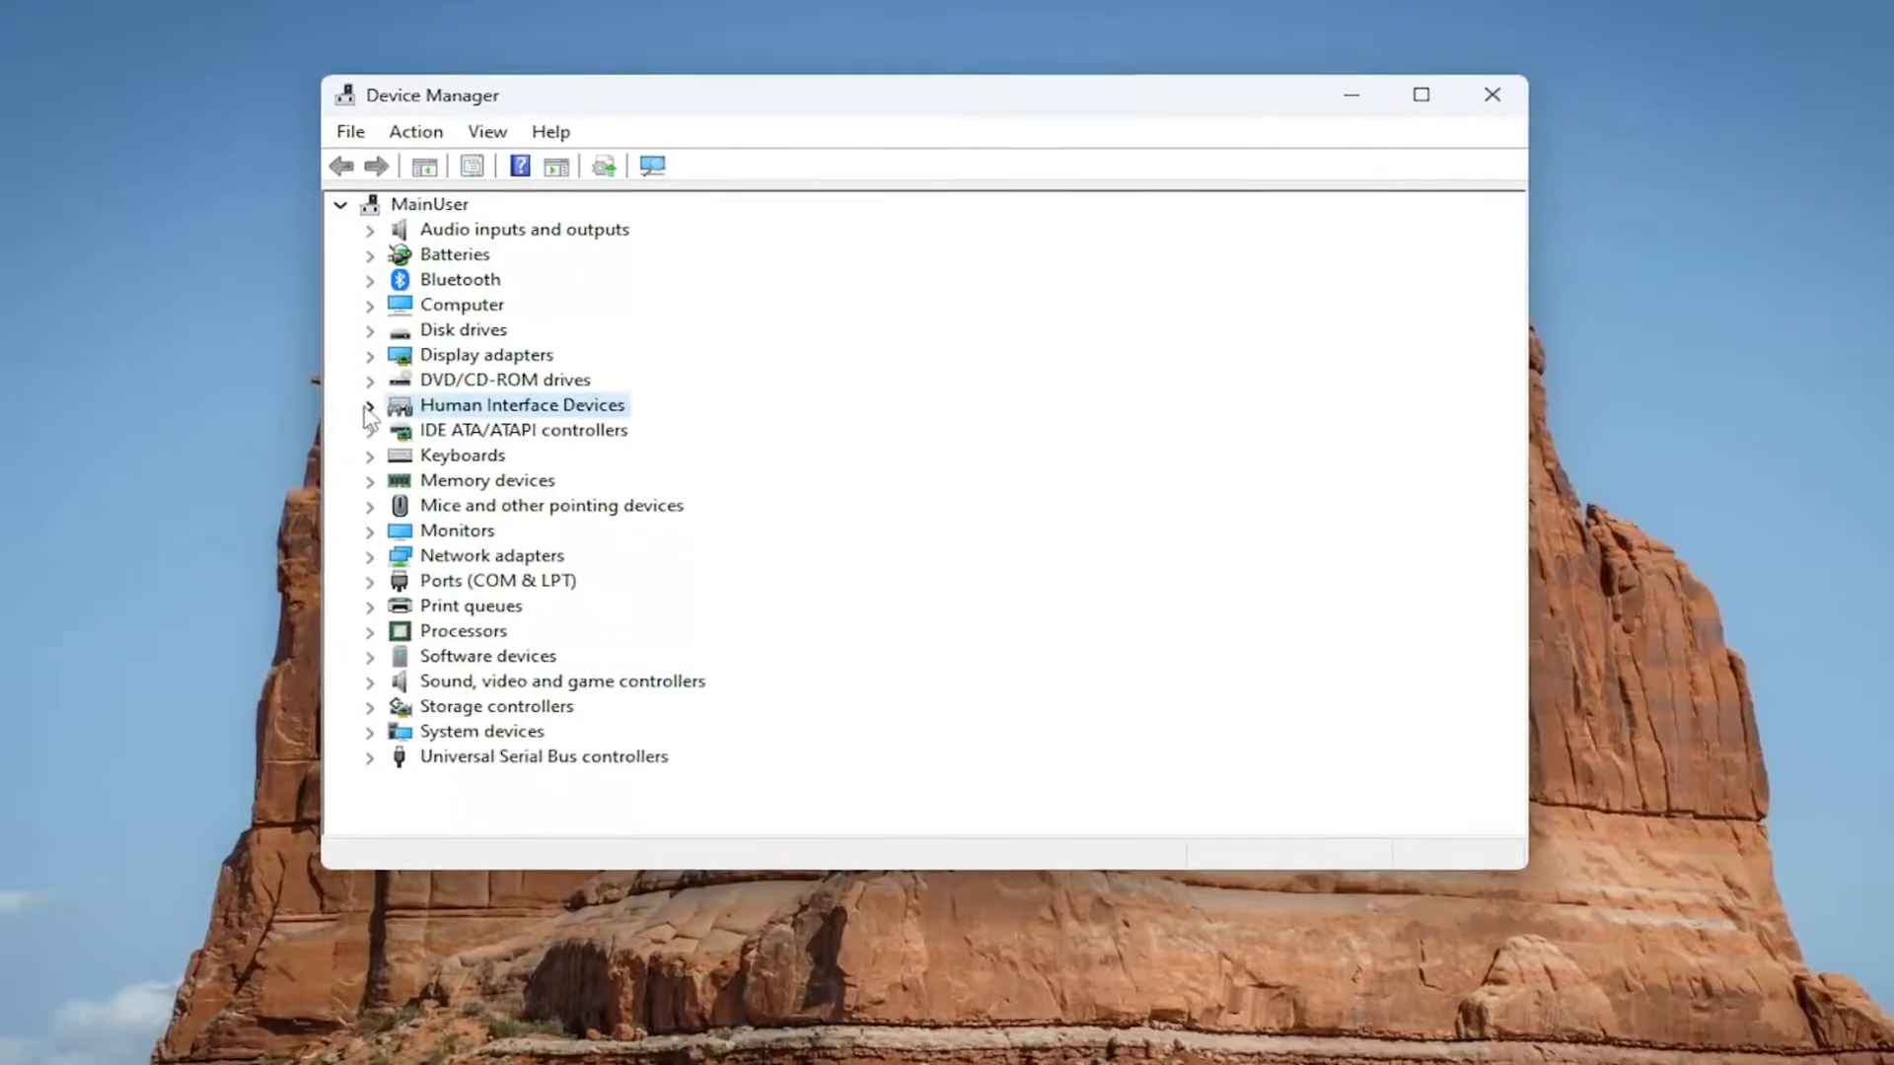